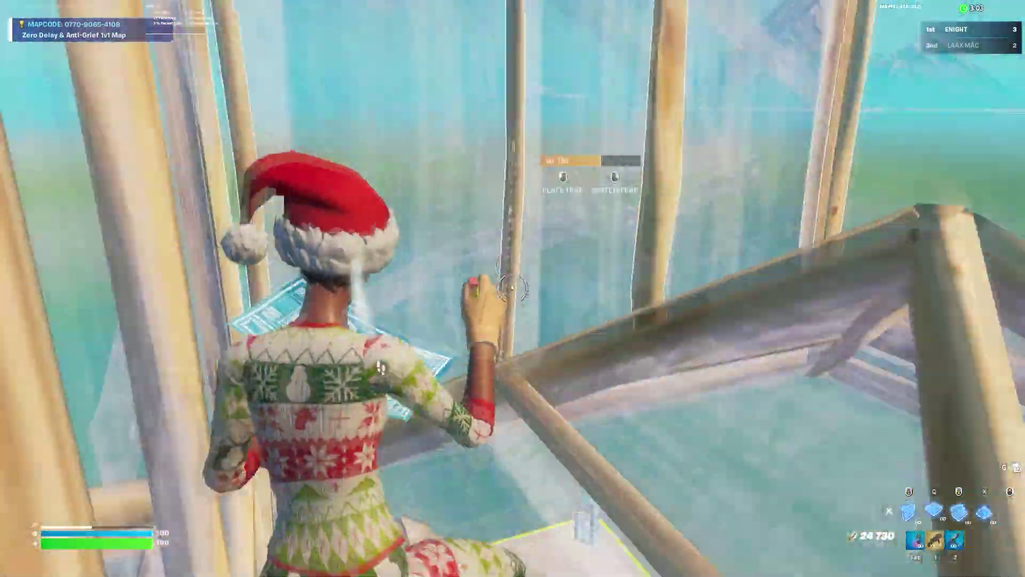
# Wall in the opponent on the 1v1 map, then switch to the shotgun and eliminate them
pyautogui.press('1')
pyautogui.press('q')
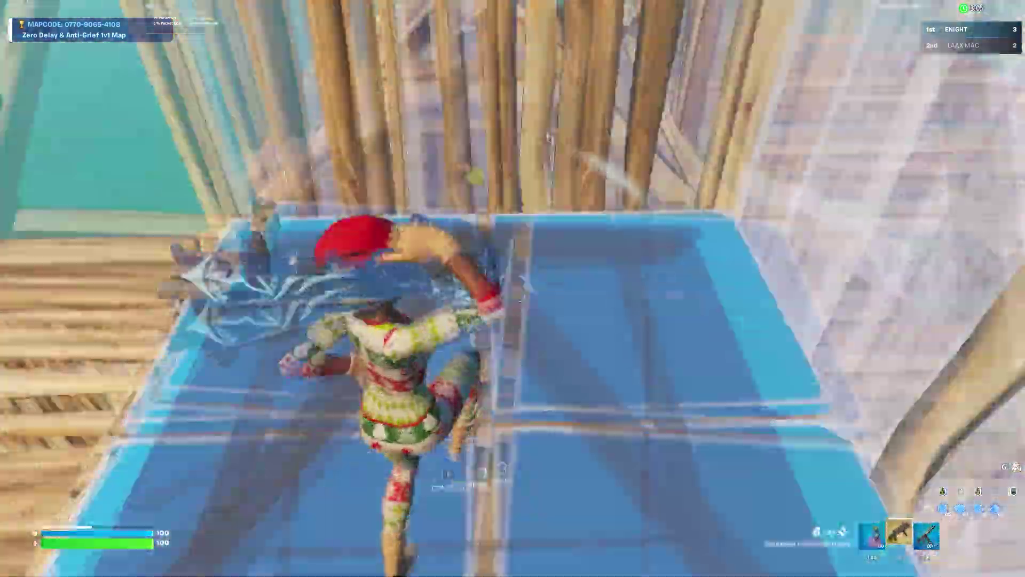
pyautogui.press('1')
pyautogui.click(512, 288)
pyautogui.press('1')
pyautogui.click(513, 288)
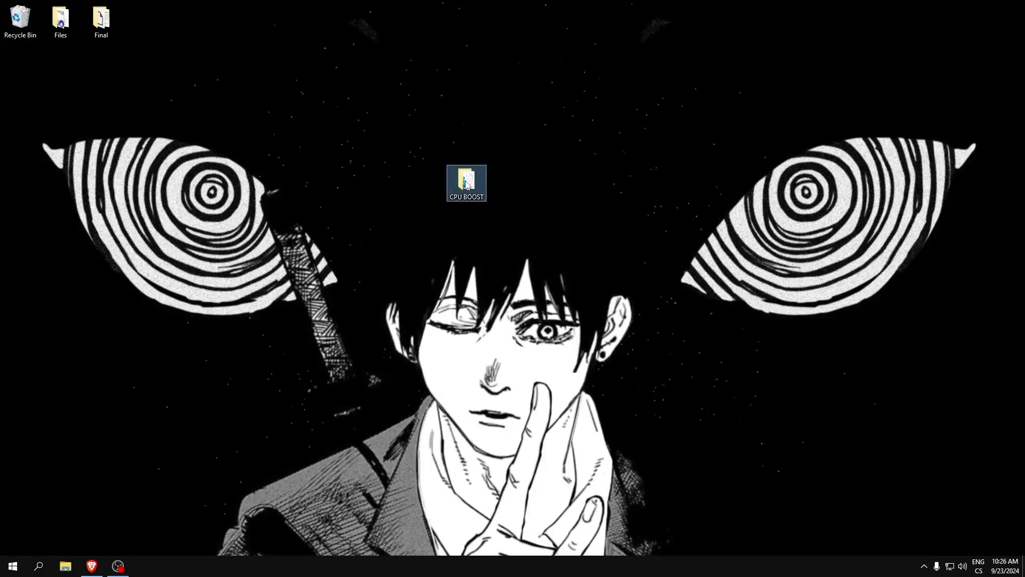
# Extract ISLC v1.0.2.9.exe into the CPU BOOST folder, replacing all existing files
pyautogui.doubleClick(462, 177)
pyautogui.moveTo(452, 106); pyautogui.dragTo(491, 114)
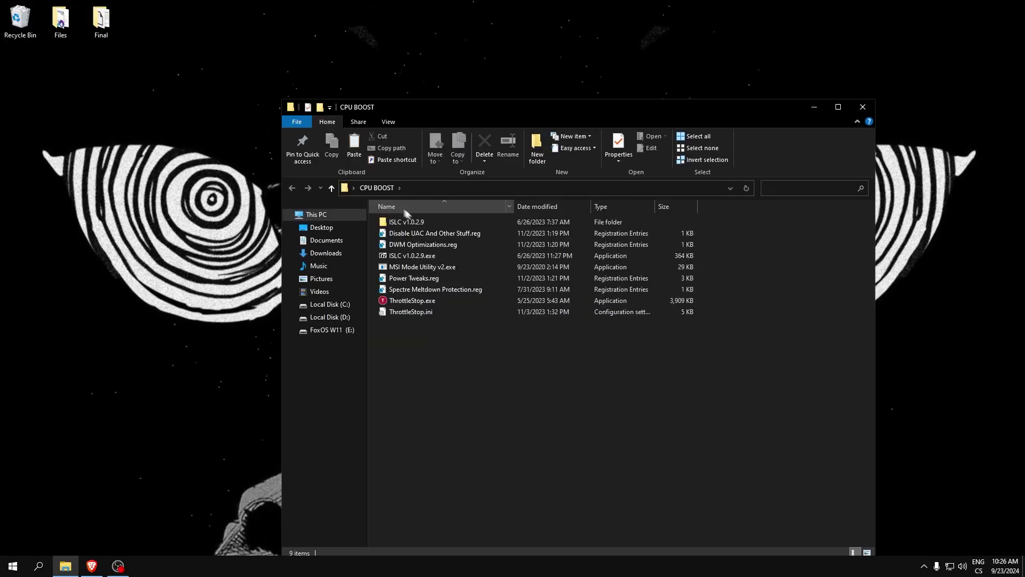
pyautogui.moveTo(437, 348)
pyautogui.mouseDown()
pyautogui.moveTo(403, 230)
pyautogui.moveTo(396, 276)
pyautogui.moveTo(415, 269)
pyautogui.moveTo(425, 347)
pyautogui.mouseUp()
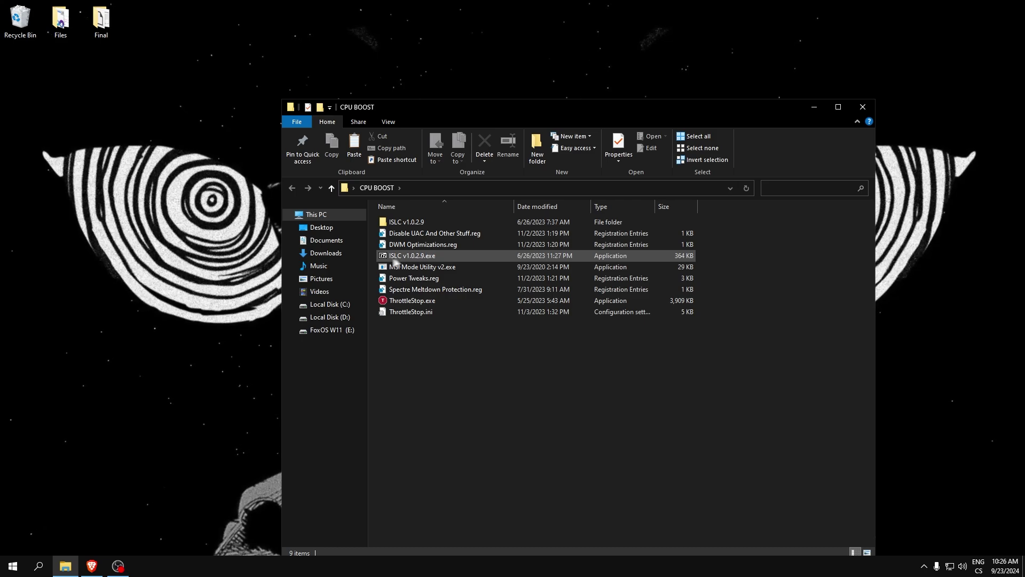
pyautogui.click(395, 257)
pyautogui.click(395, 226)
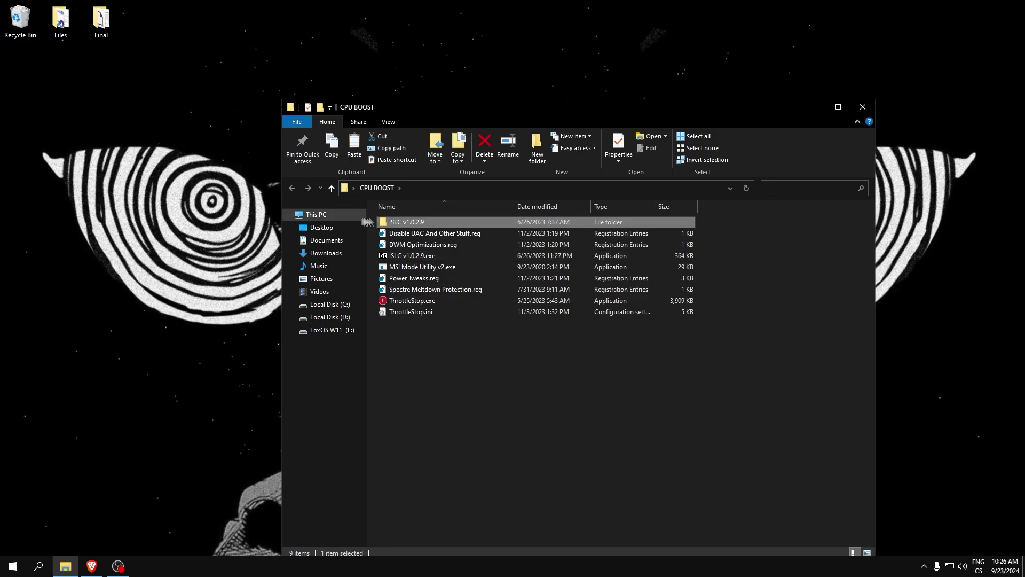
pyautogui.doubleClick(396, 256)
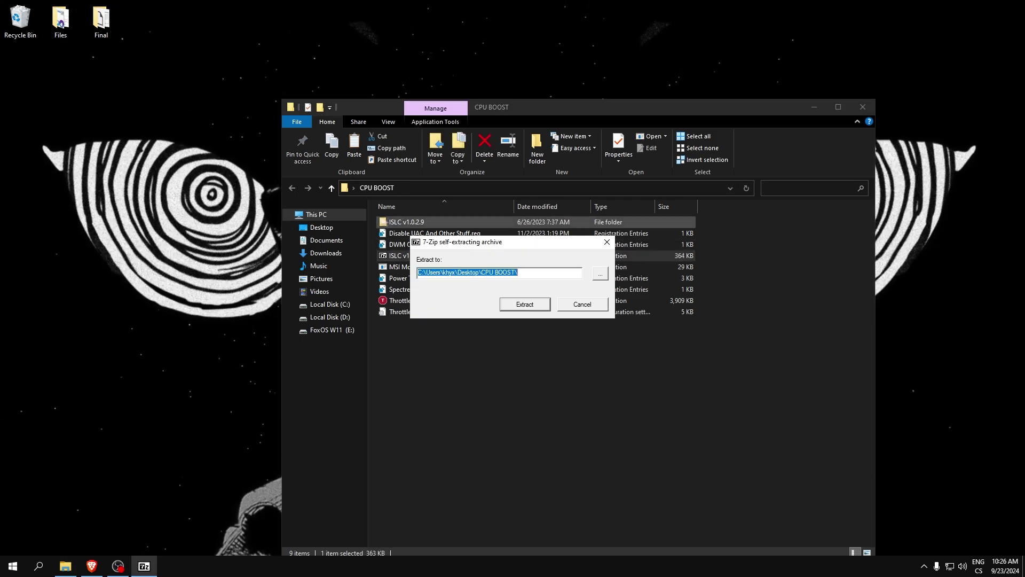
pyautogui.click(523, 303)
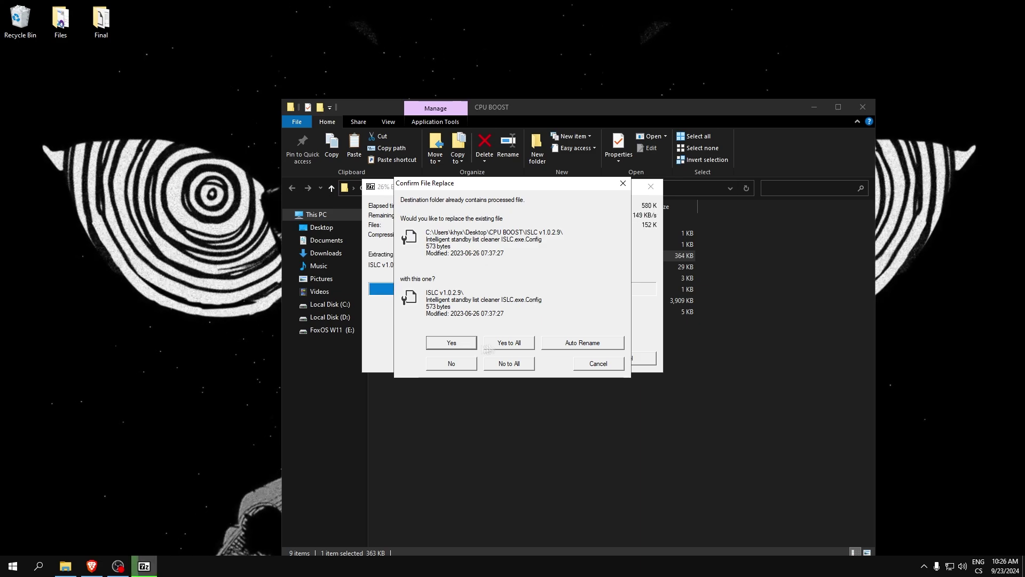
pyautogui.click(510, 343)
# Launch Intelligent standby list cleaner ISLC.exe from the ISLC v1.0.2.9 folder
pyautogui.click(404, 222)
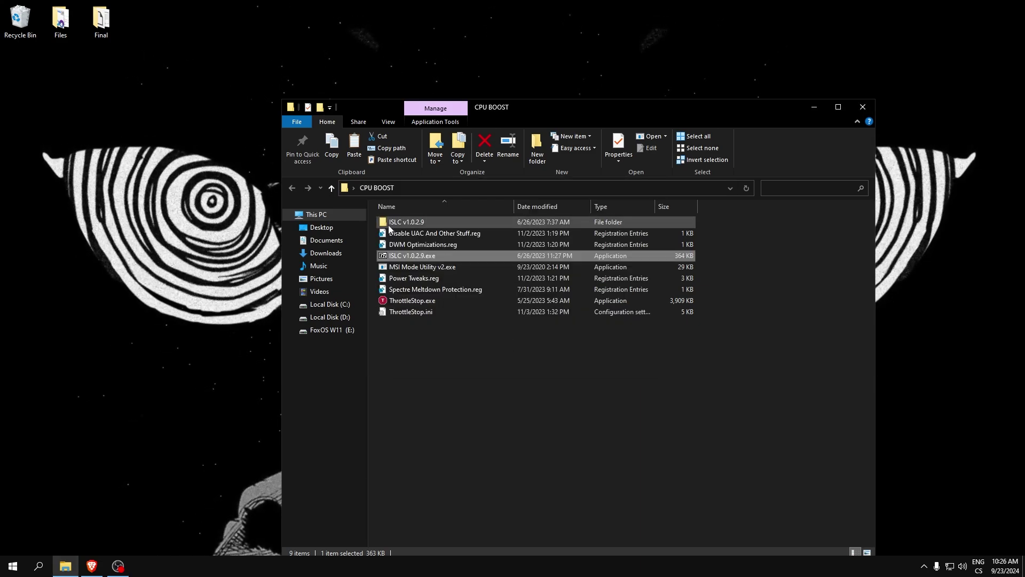
pyautogui.doubleClick(399, 223)
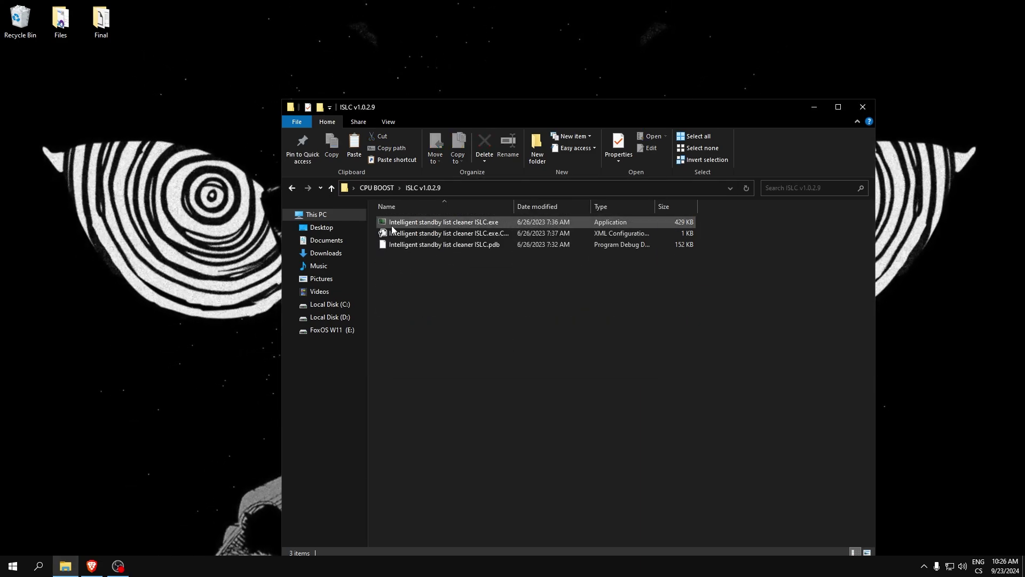
pyautogui.click(410, 224)
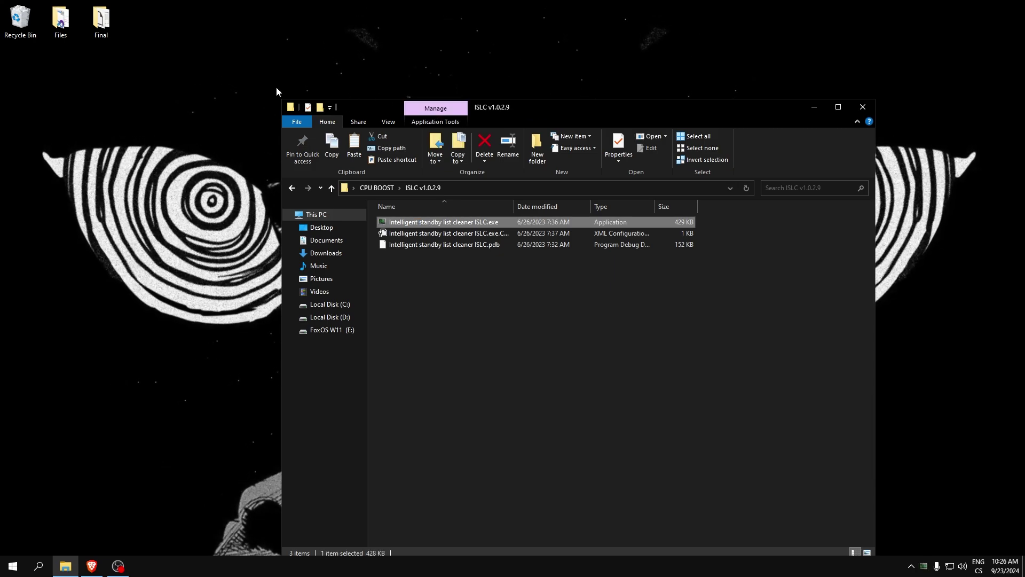
pyautogui.press('Return')
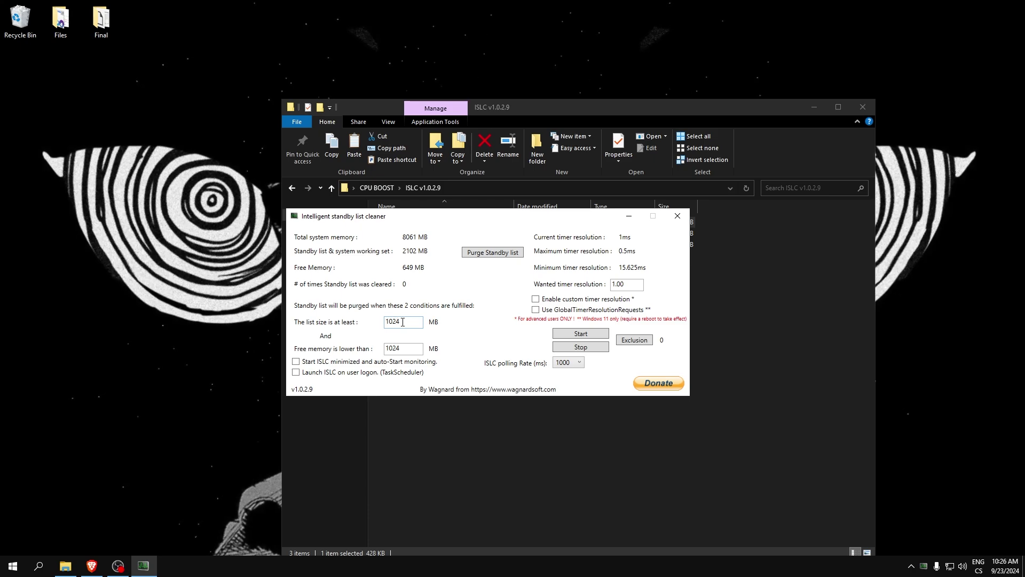
# Replace the 1024 in ISLC's 'Free memory is lower than' field with 2048 MB
pyautogui.moveTo(404, 322); pyautogui.dragTo(376, 325)
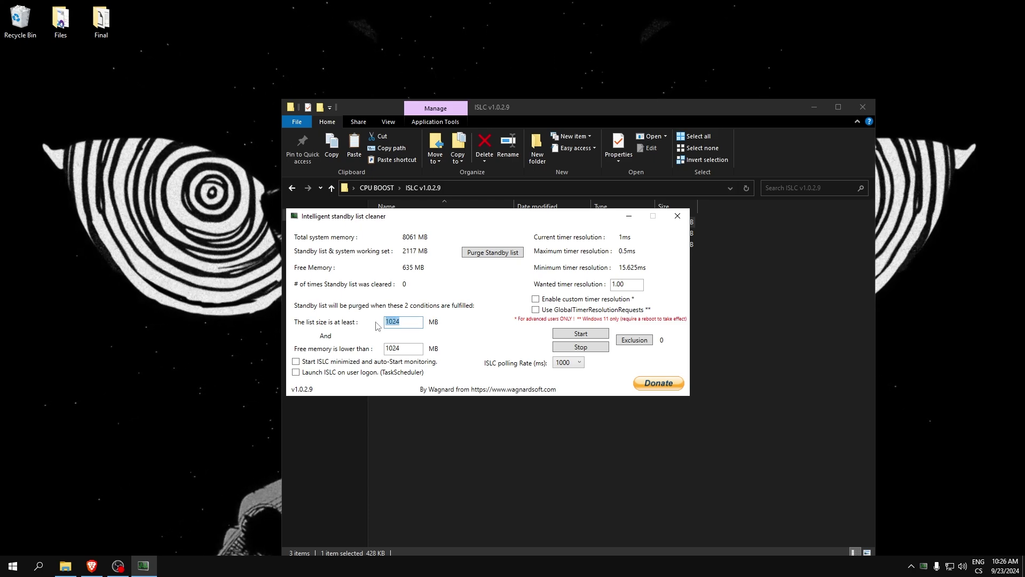
pyautogui.doubleClick(404, 345)
pyautogui.click(416, 346)
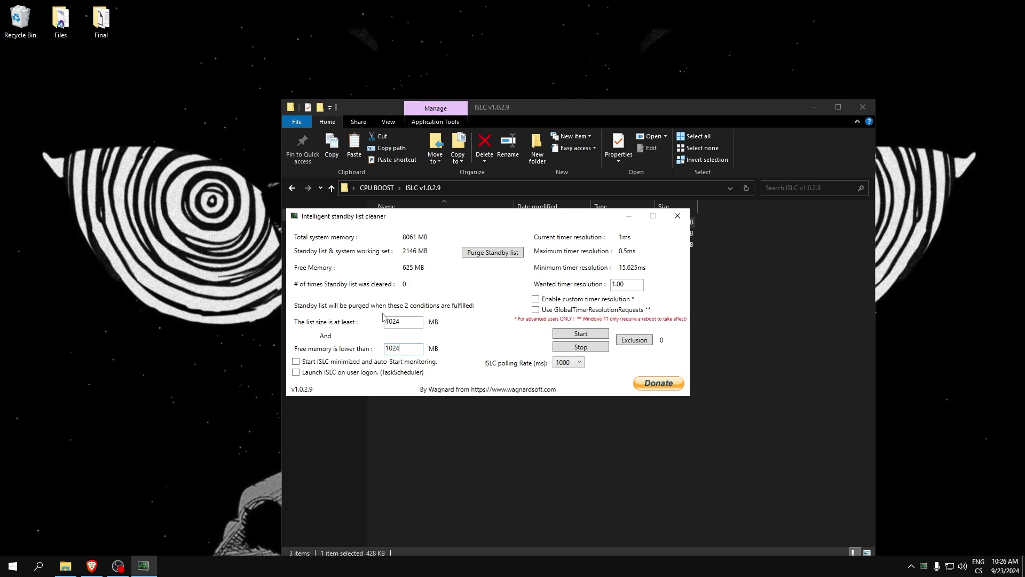
pyautogui.moveTo(403, 348); pyautogui.dragTo(375, 354)
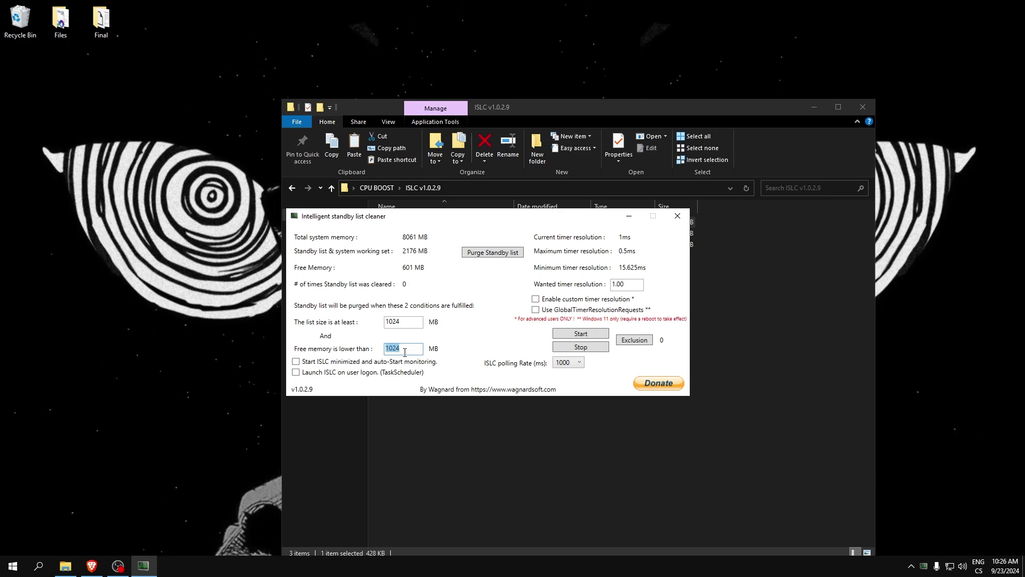
pyautogui.write('2048')
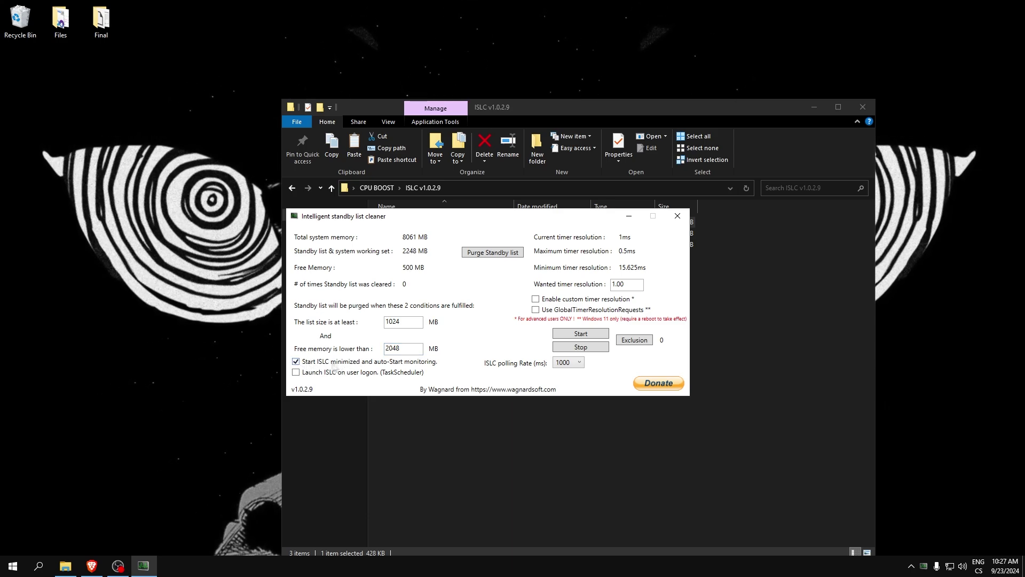
# Enable launching ISLC on user logon and set the wanted timer resolution to 0.50
pyautogui.click(296, 373)
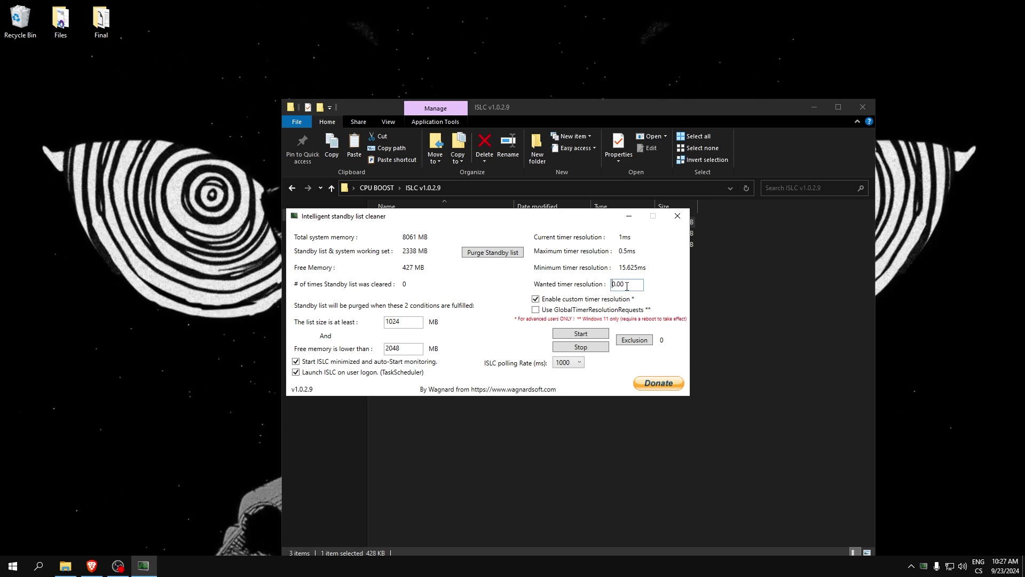
pyautogui.press('Delete')
pyautogui.write('5')
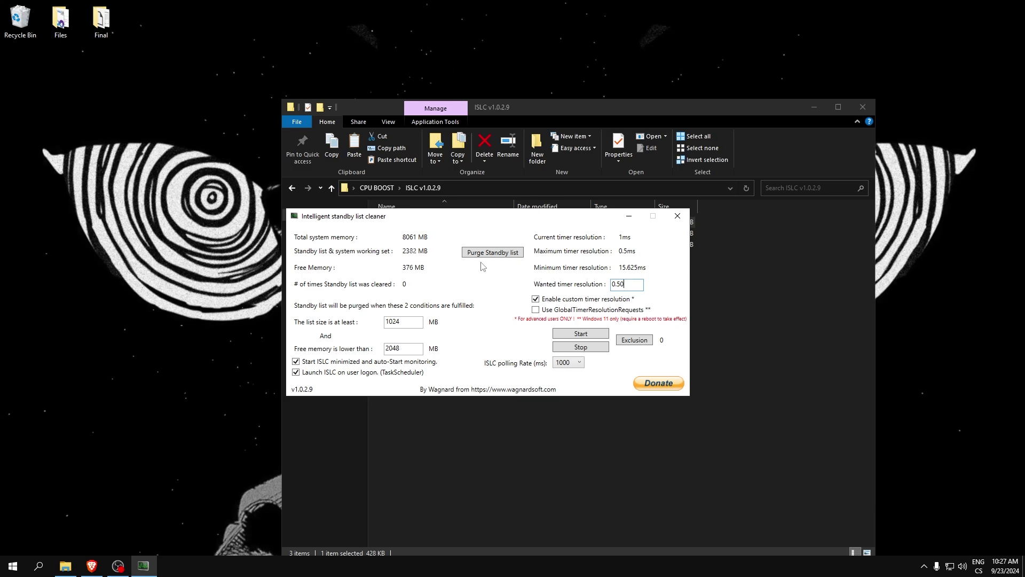
# Set the polling rate to 10000 ms and start monitoring
pyautogui.click(565, 363)
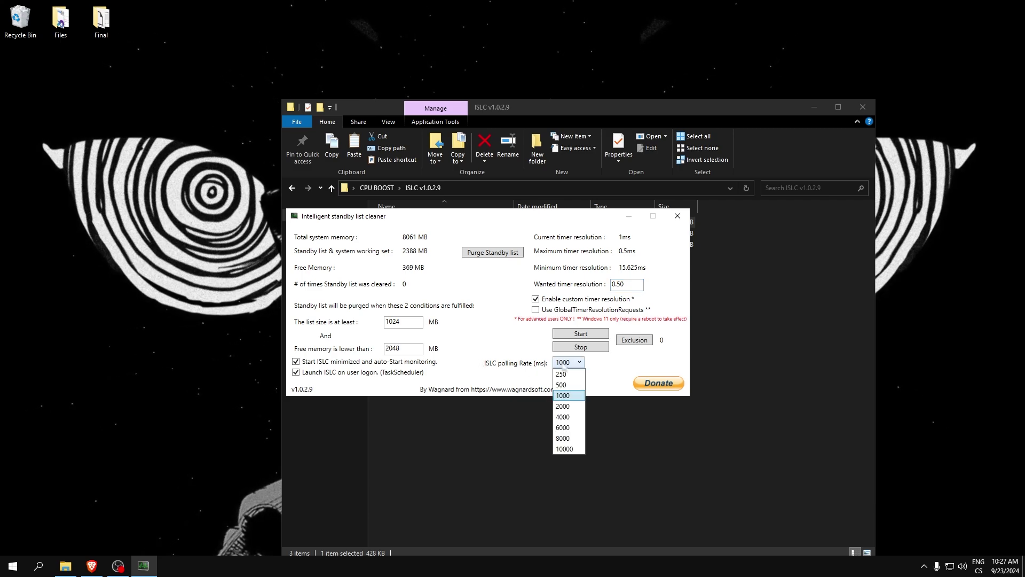
pyautogui.click(565, 448)
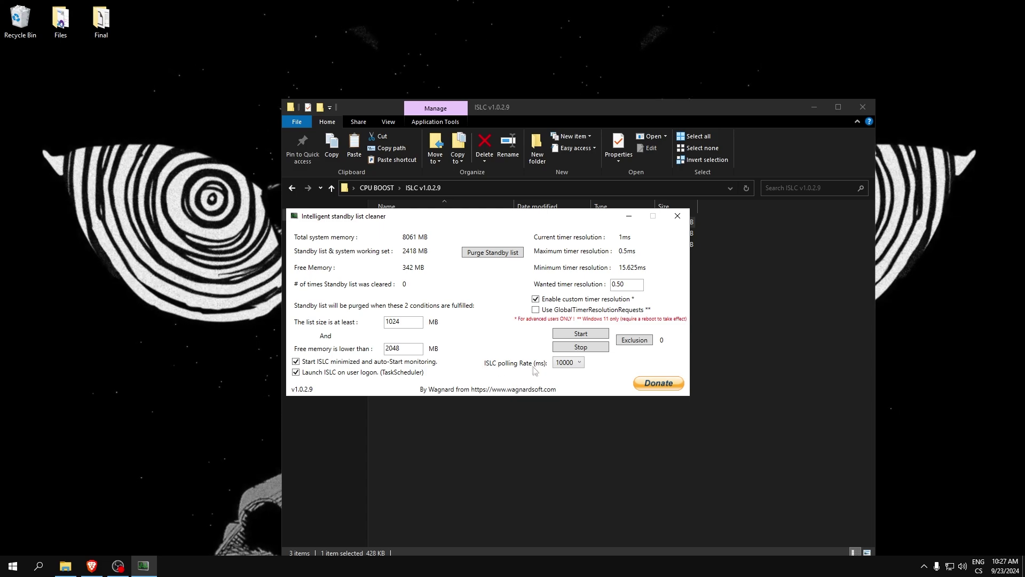
pyautogui.click(581, 335)
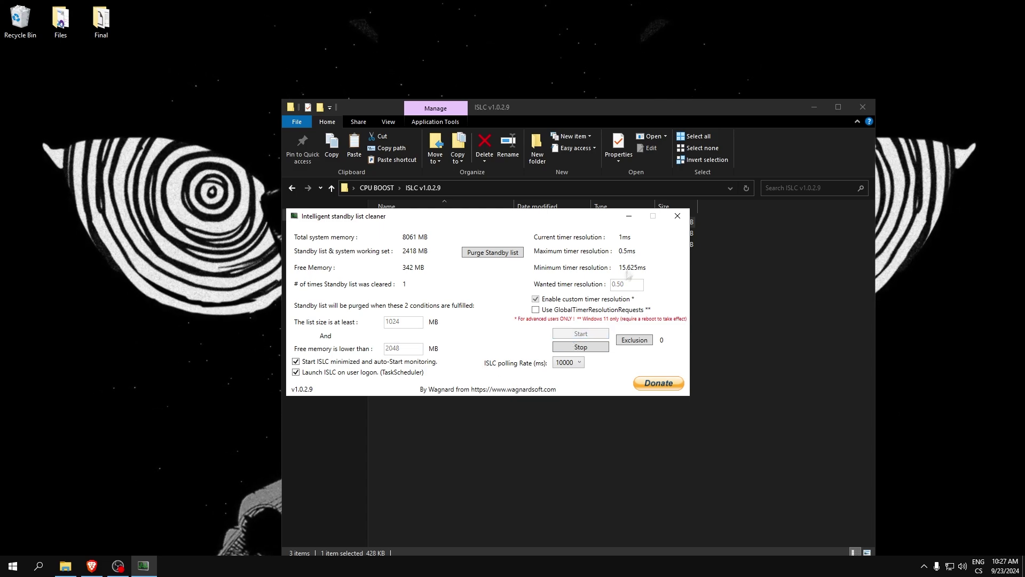
# Hide ISLC, return to CPU BOOST and merge Disable UAC And Other Stuff.reg
pyautogui.click(625, 216)
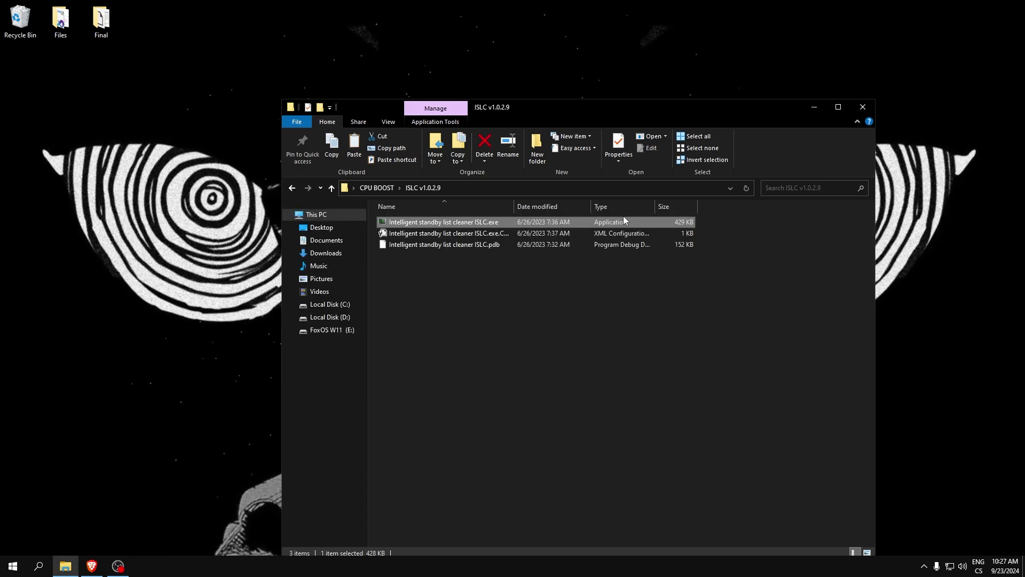
pyautogui.click(292, 188)
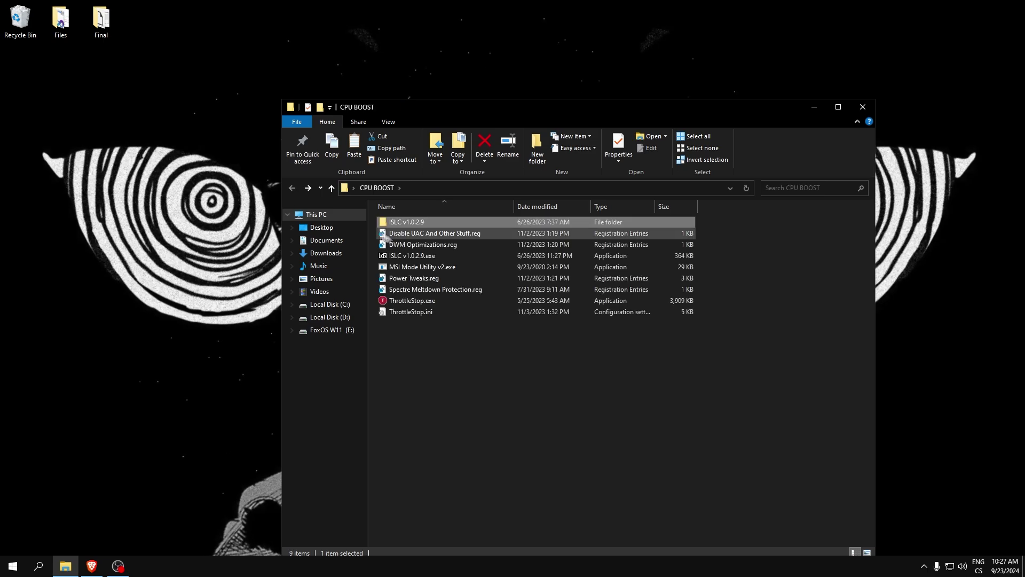
pyautogui.doubleClick(415, 233)
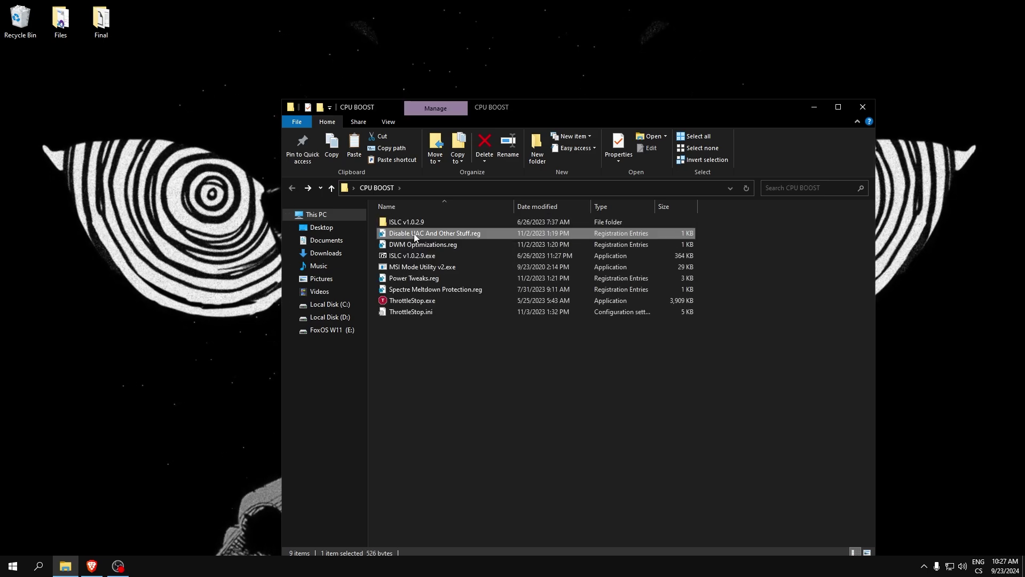
pyautogui.press('Return')
pyautogui.press('Return')
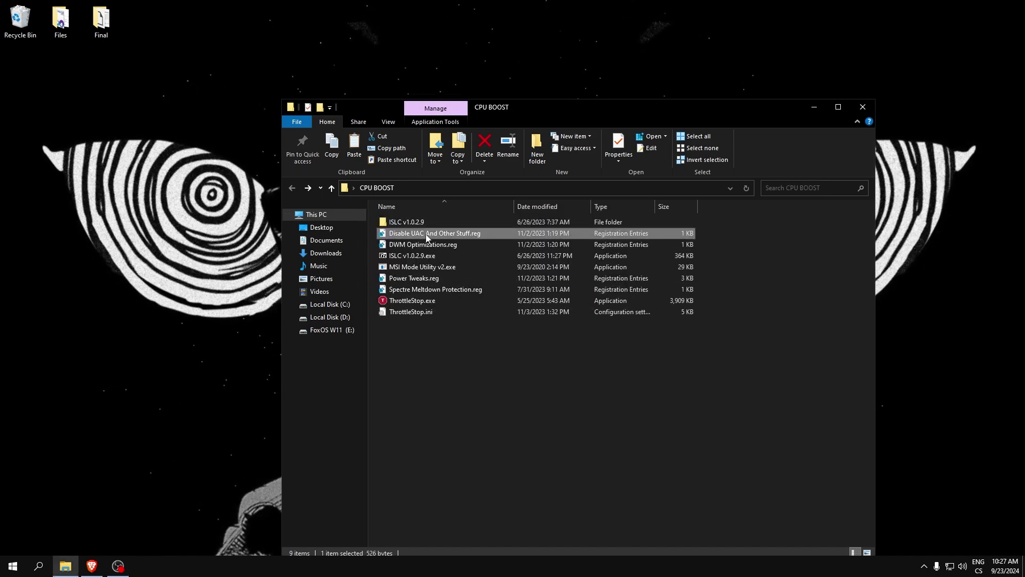
# Merge DWM Optimizations.reg as TrustedInstaller and confirm
pyautogui.moveTo(517, 111); pyautogui.dragTo(520, 98)
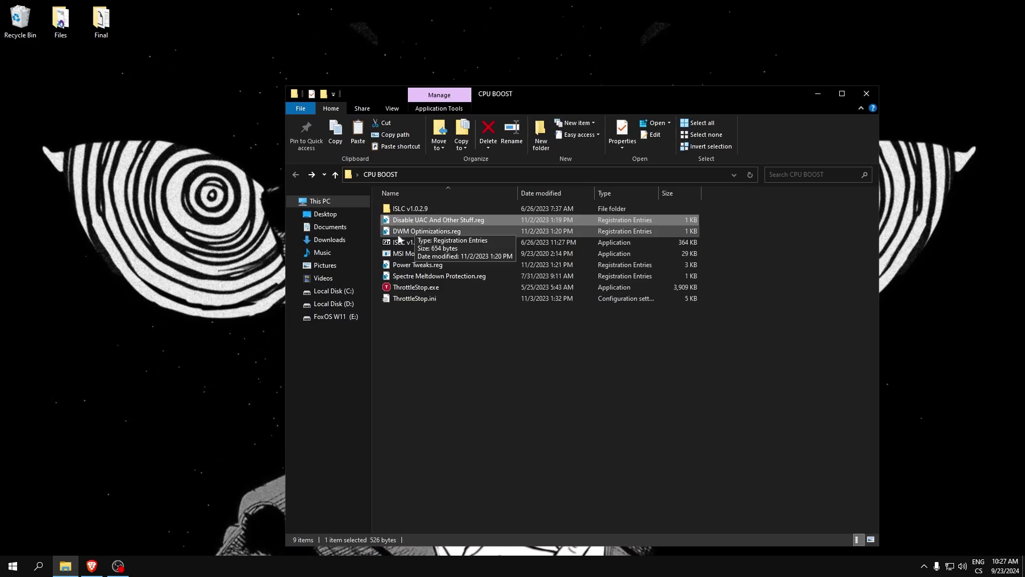
pyautogui.rightClick(430, 234)
pyautogui.click(453, 277)
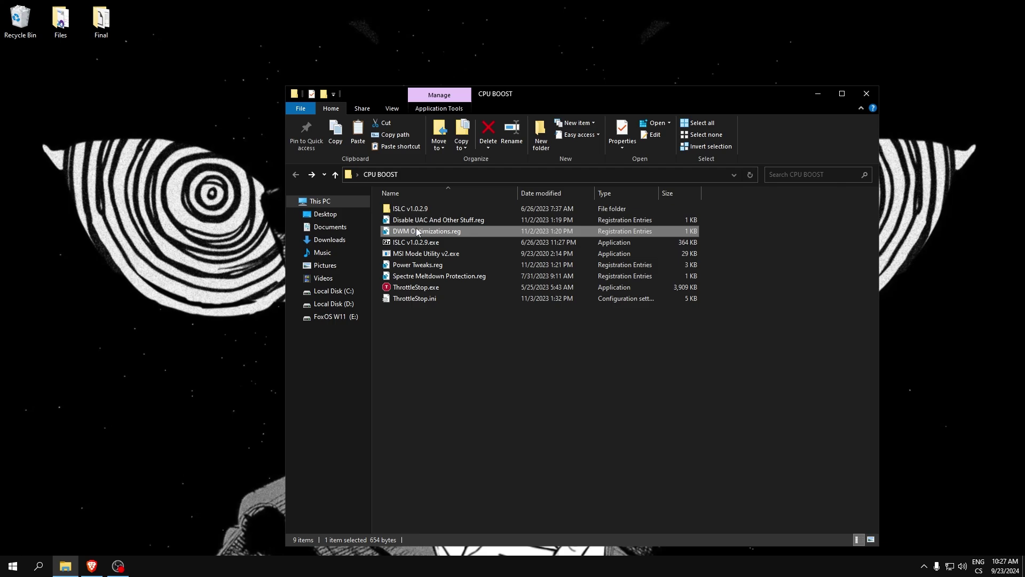
pyautogui.press('Return')
pyautogui.press('Return')
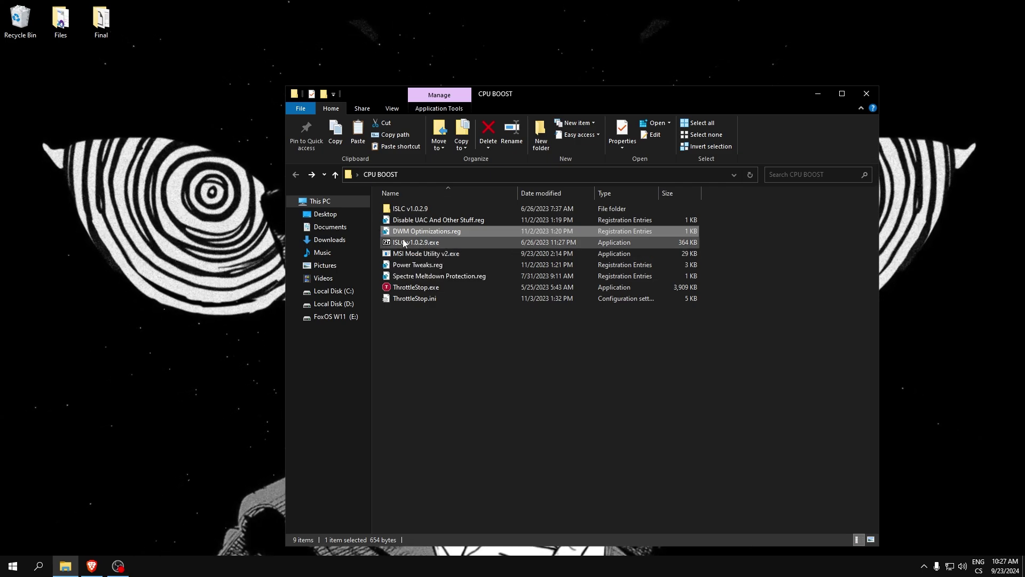
# Run MSI Mode Utility v2 as administrator, keeping the NVIDIA GTX 1650 at High priority
pyautogui.rightClick(406, 254)
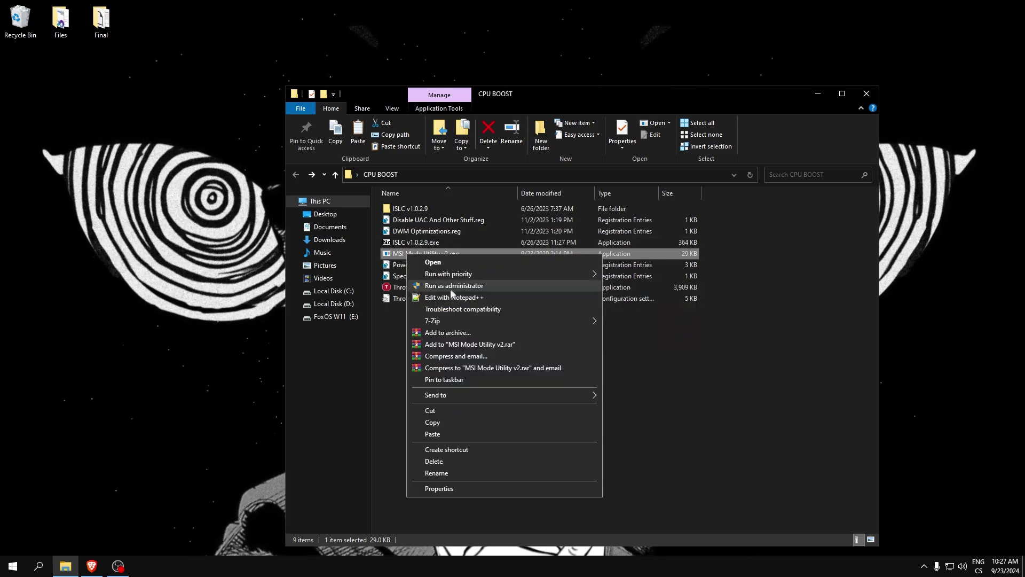
pyautogui.click(452, 287)
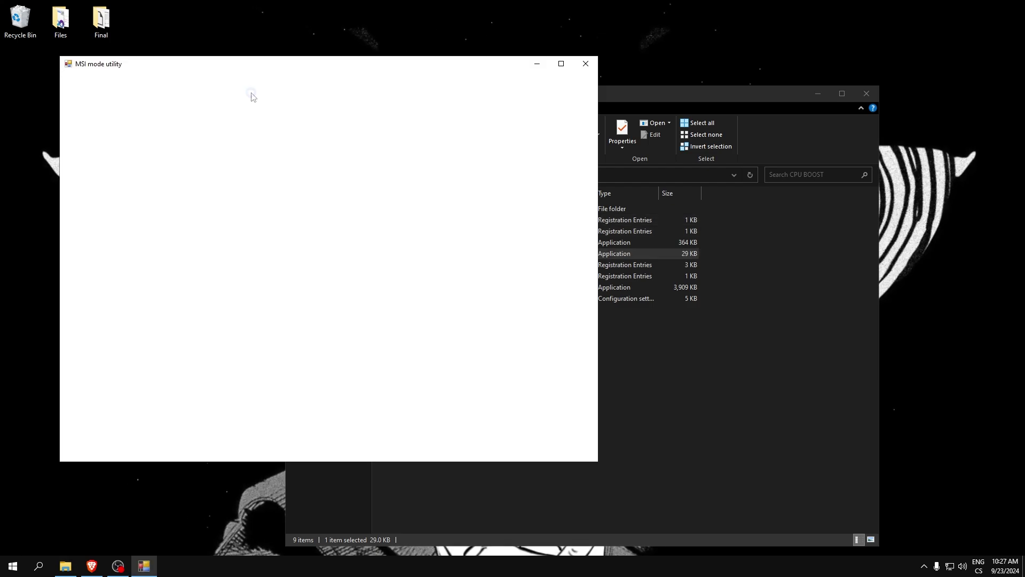
pyautogui.moveTo(212, 69); pyautogui.dragTo(394, 156)
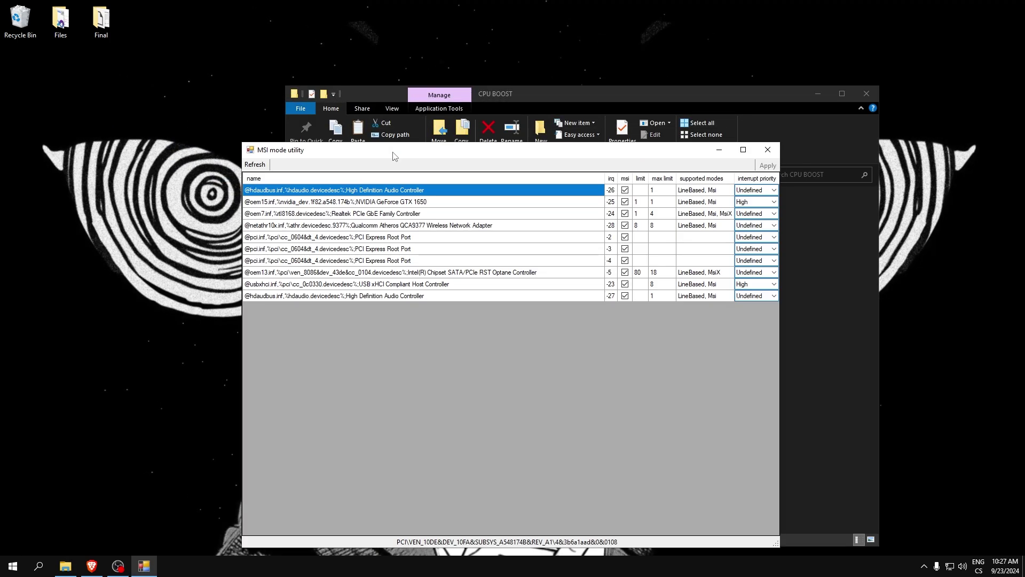
pyautogui.click(432, 203)
pyautogui.click(771, 202)
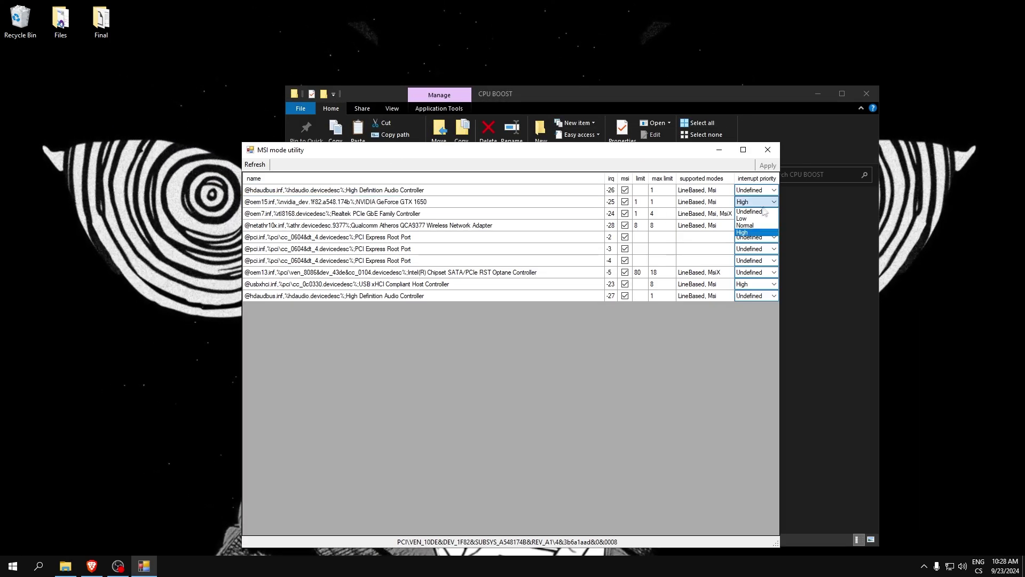
pyautogui.click(749, 235)
# Look over the USB, Realtek and Qualcomm device rows and their interrupt priority choices
pyautogui.click(402, 286)
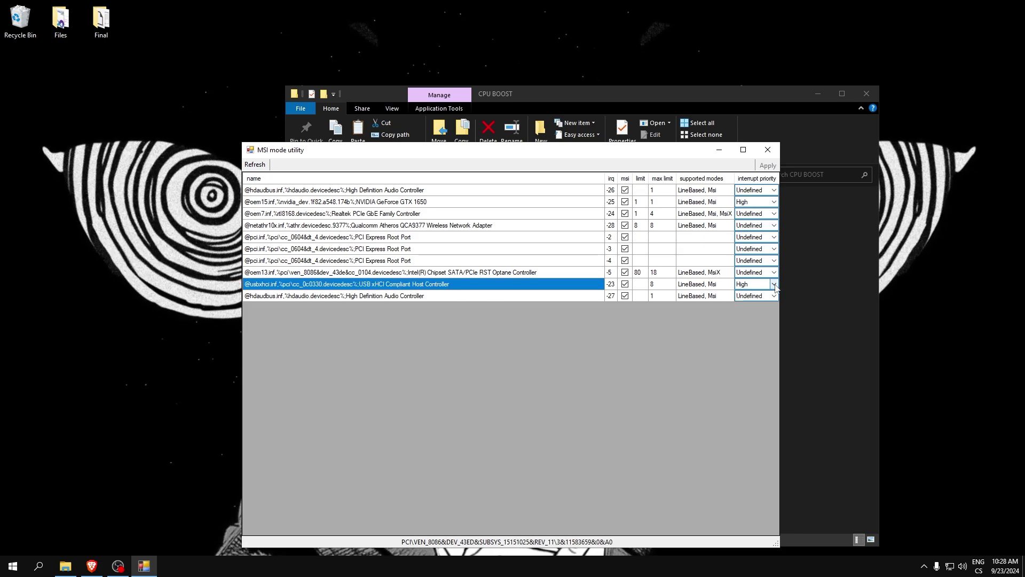
pyautogui.click(383, 214)
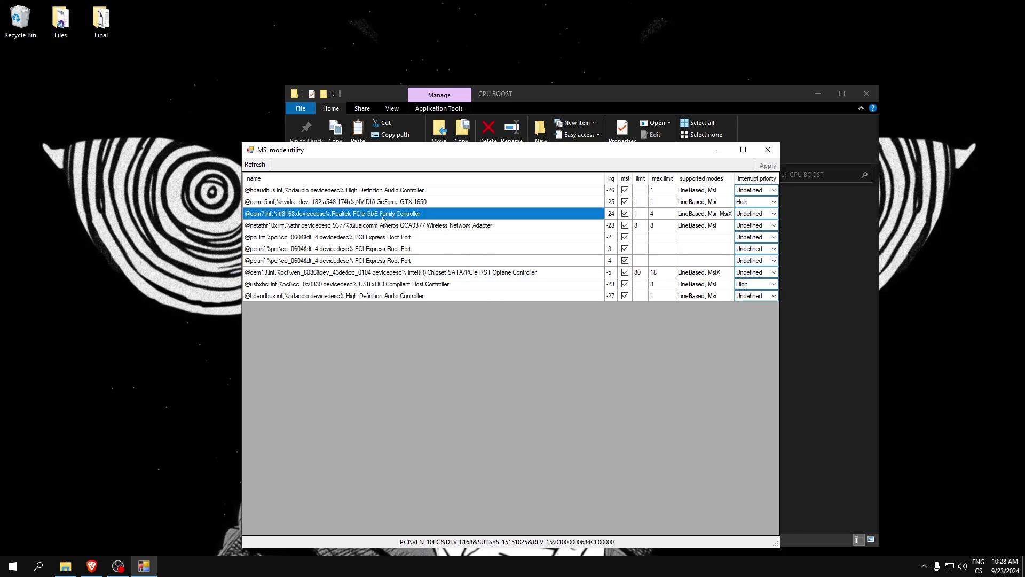
pyautogui.click(774, 214)
pyautogui.click(776, 217)
pyautogui.click(479, 226)
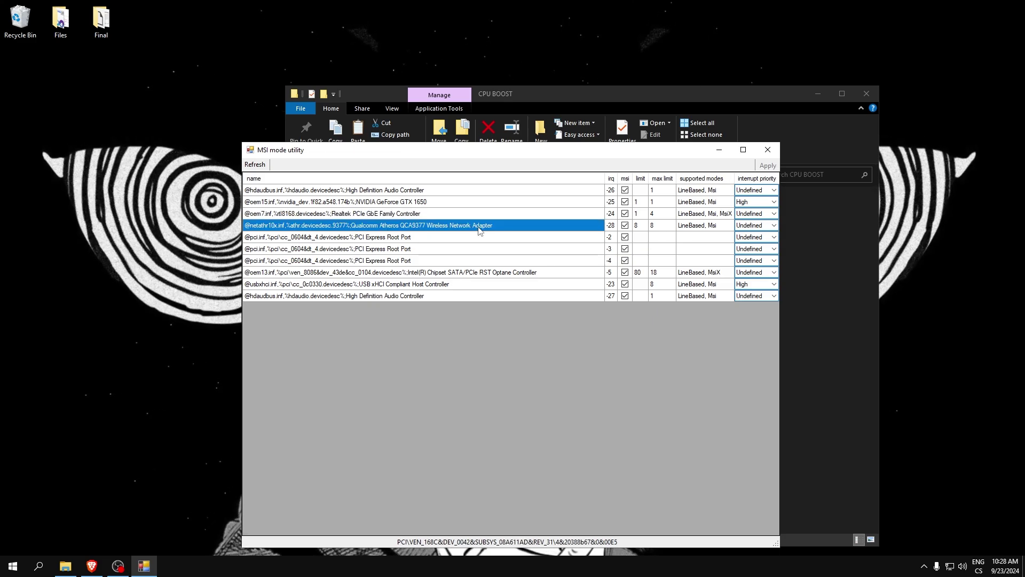
pyautogui.moveTo(378, 154); pyautogui.dragTo(415, 167)
pyautogui.click(811, 216)
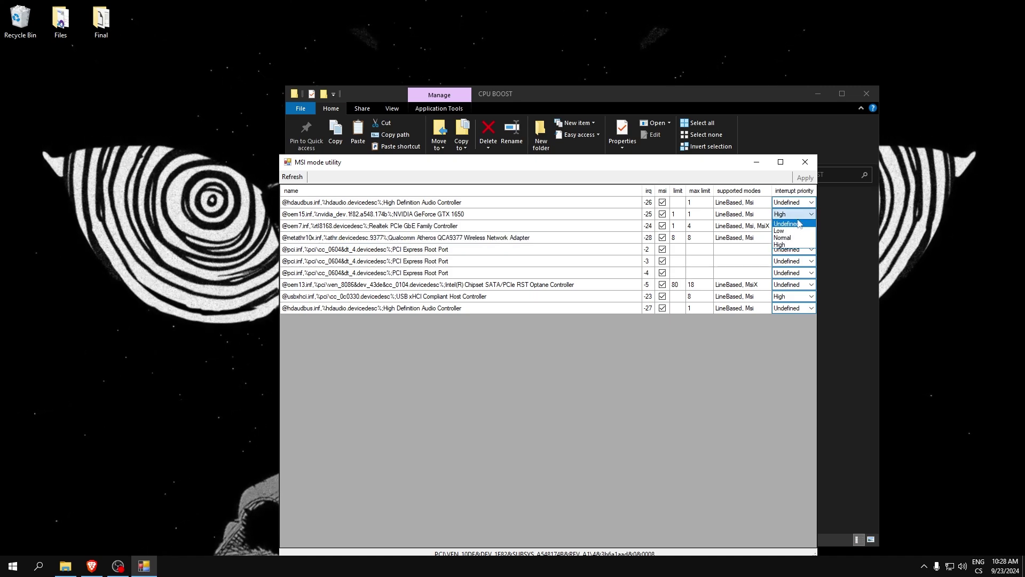
pyautogui.click(804, 215)
# Set the Realtek PCIe GbE controller's priority to High, apply, and close the utility
pyautogui.click(810, 226)
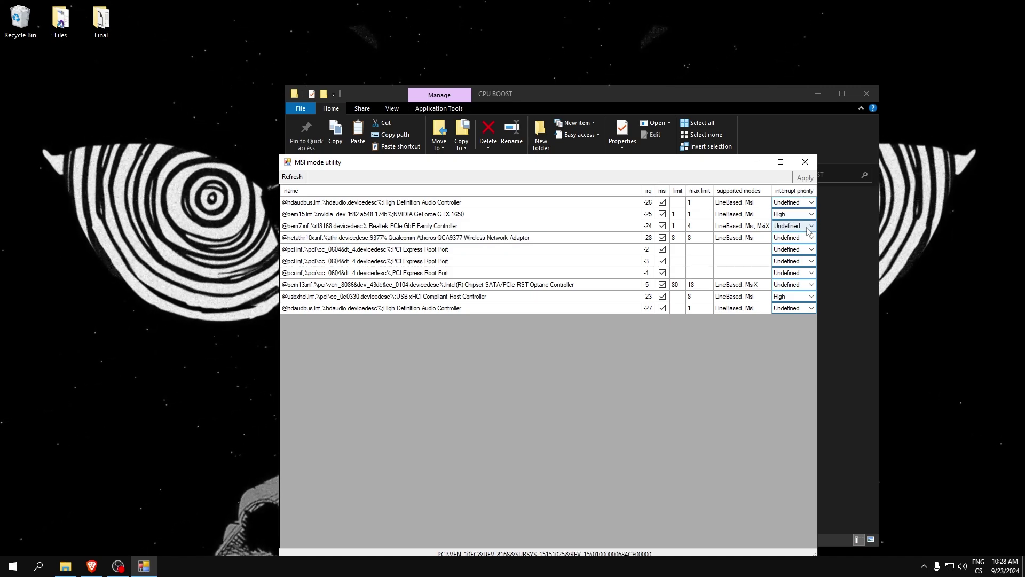
pyautogui.click(791, 258)
pyautogui.click(805, 178)
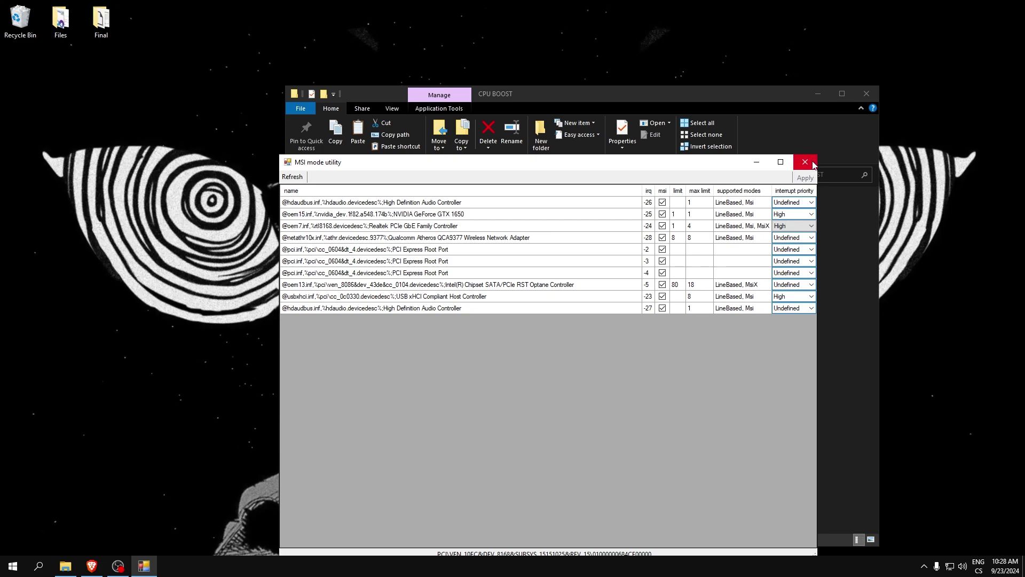
pyautogui.click(805, 161)
# Merge Power Tweaks.reg and Spectre Meltdown Protection.reg, confirming each Registry Editor prompt
pyautogui.doubleClick(418, 265)
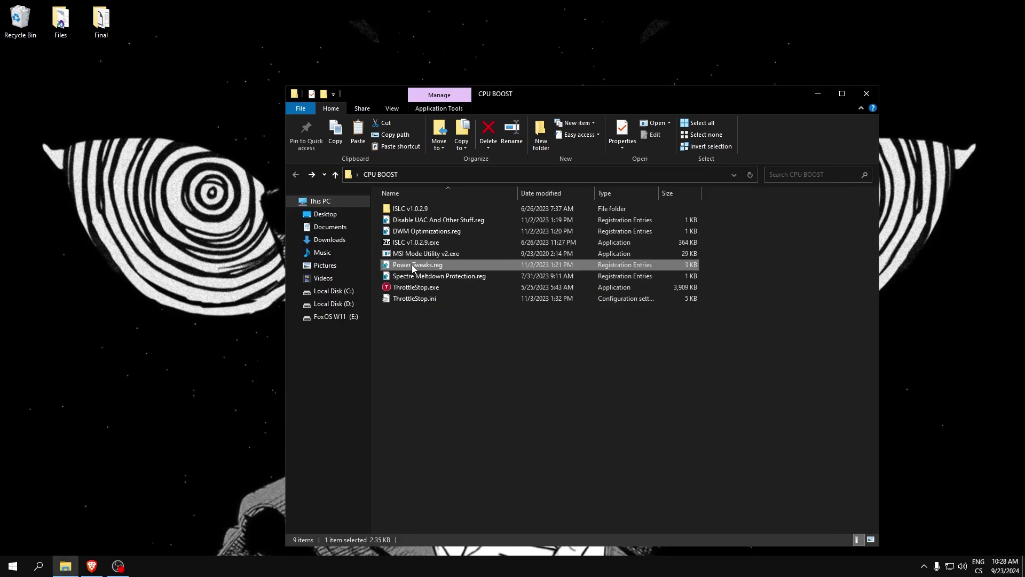
pyautogui.press('Return')
pyautogui.press('Return')
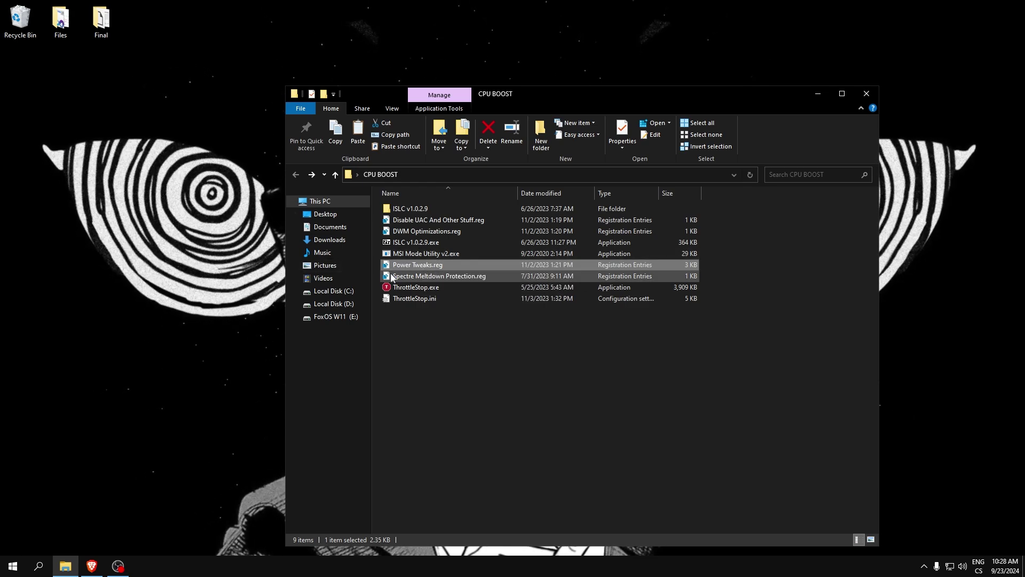
pyautogui.doubleClick(420, 276)
pyautogui.click(592, 301)
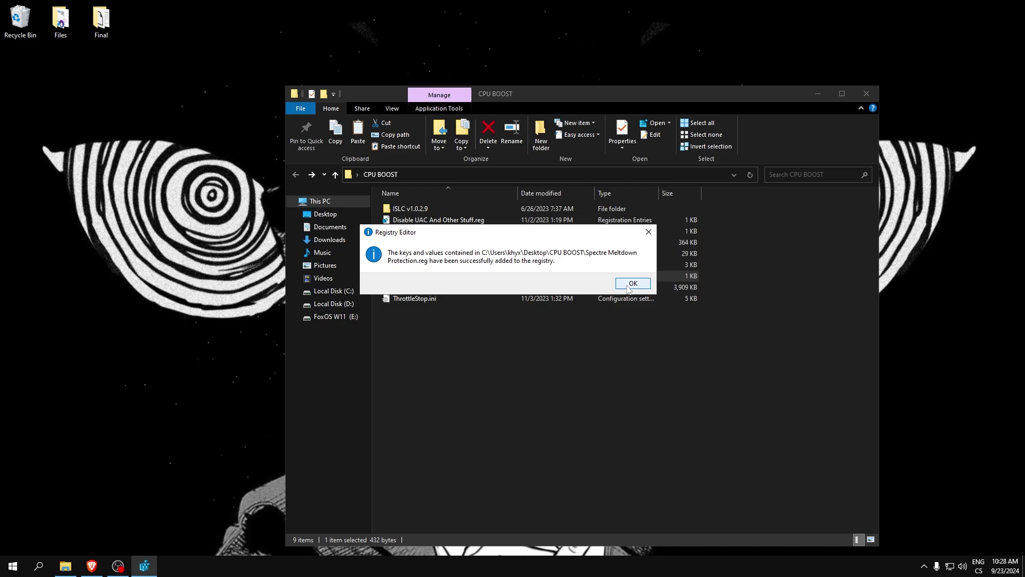
pyautogui.click(632, 281)
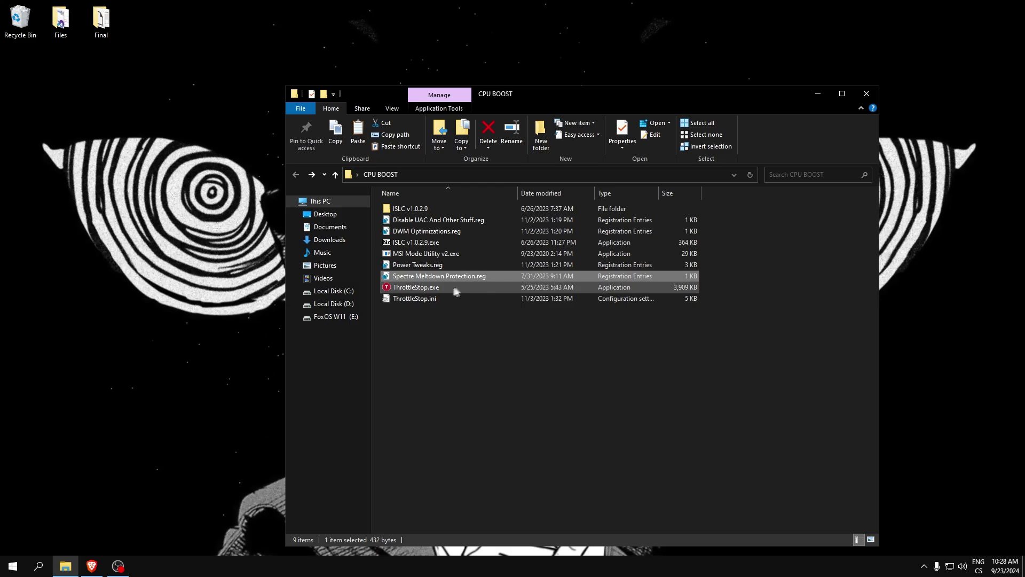
# Launch ThrottleStop with Clock Mod at 100.0% and set Speed Shift EPP to 0
pyautogui.doubleClick(428, 291)
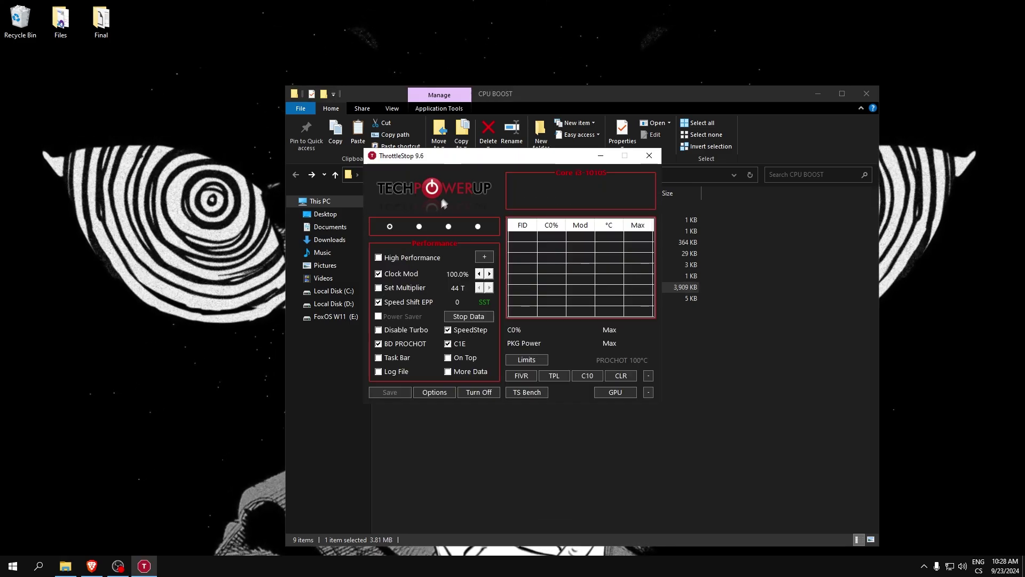
pyautogui.moveTo(474, 161); pyautogui.dragTo(470, 177)
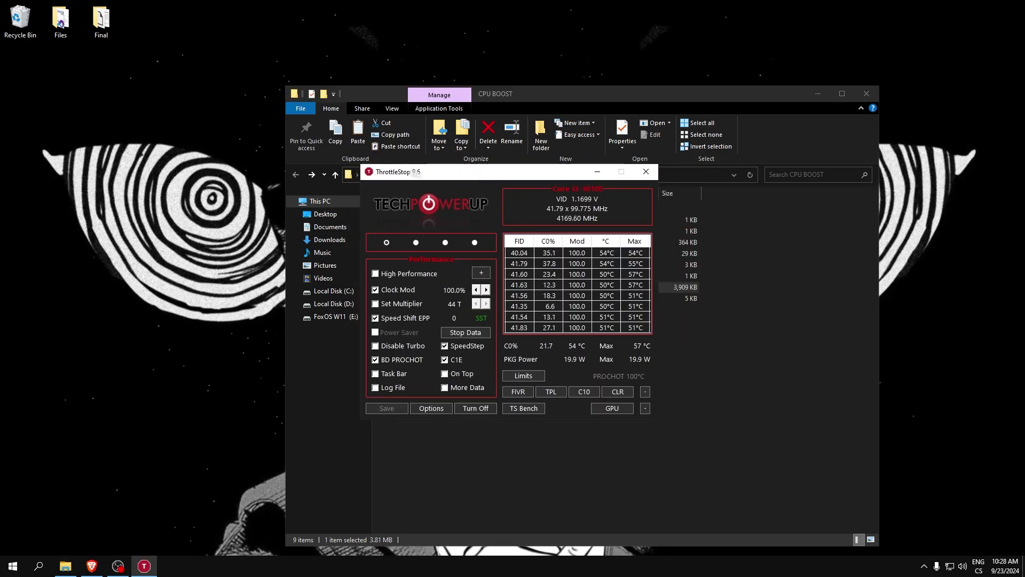
pyautogui.click(487, 293)
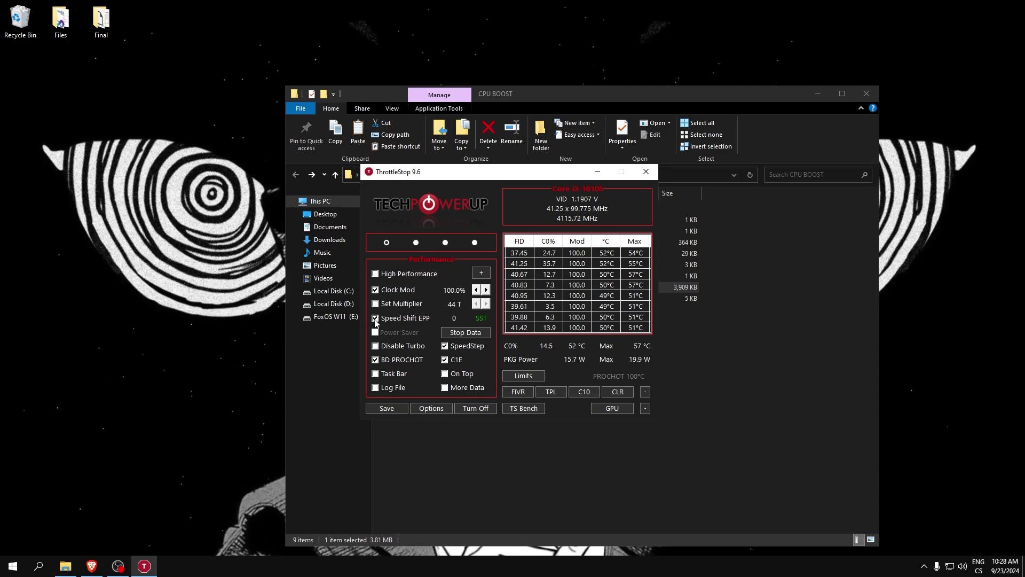
pyautogui.click(458, 321)
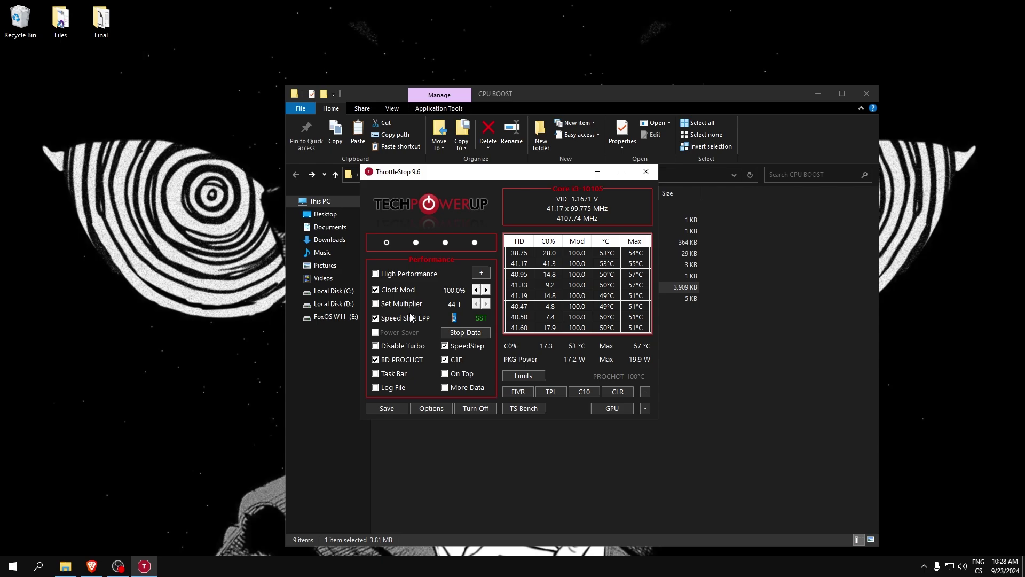
pyautogui.write('255')
pyautogui.moveTo(462, 318); pyautogui.dragTo(424, 321)
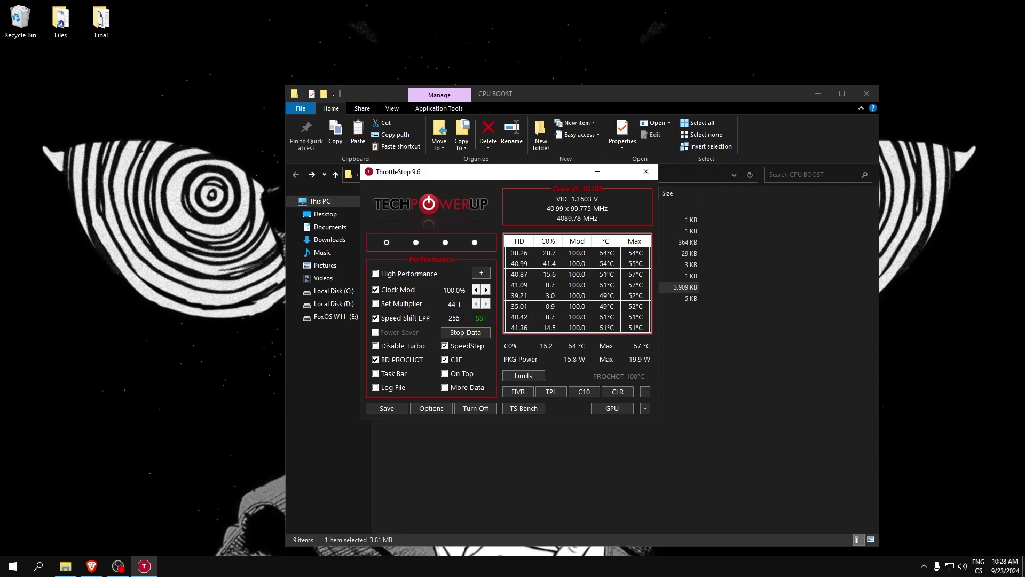
pyautogui.write('0')
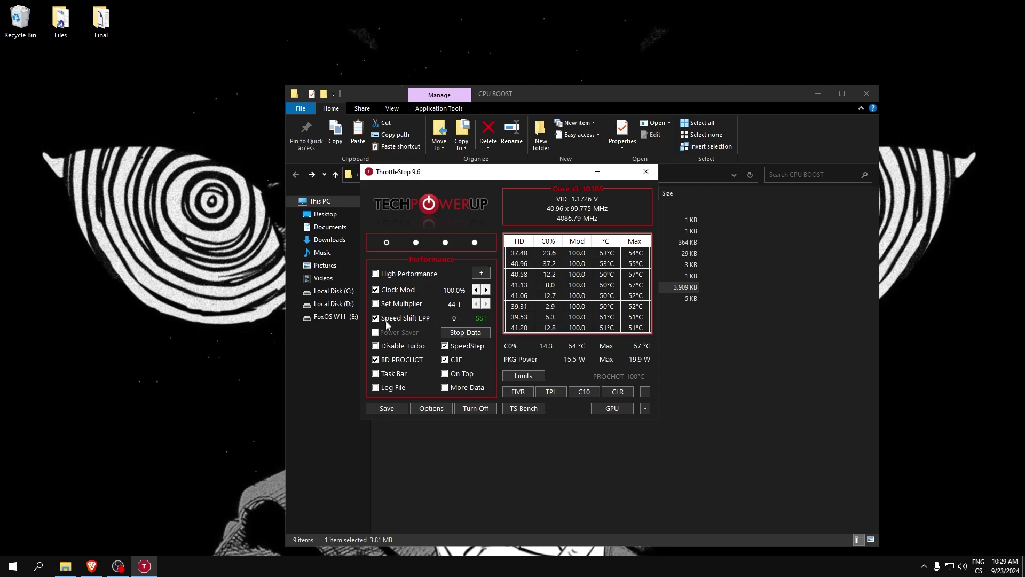
# Leave Disable Turbo off with SpeedStep, BD PROCHOT and C1E enabled
pyautogui.click(377, 347)
pyautogui.click(376, 347)
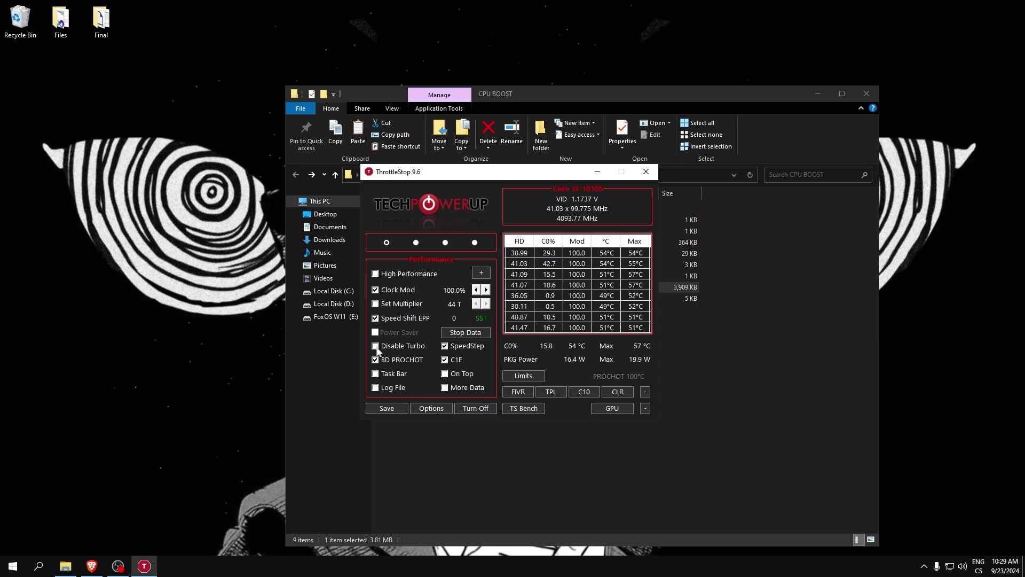
pyautogui.click(446, 346)
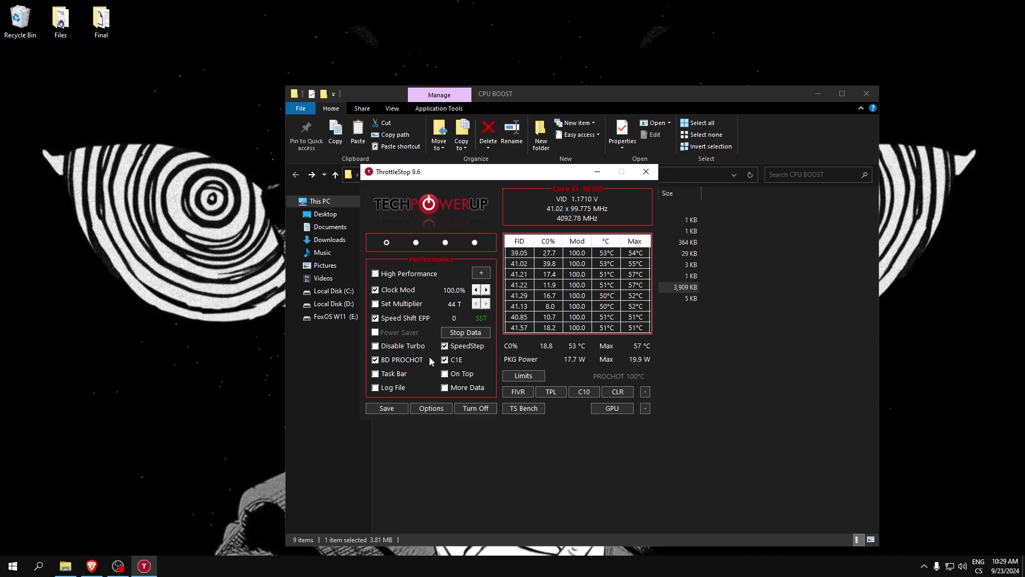
pyautogui.click(444, 361)
pyautogui.click(375, 361)
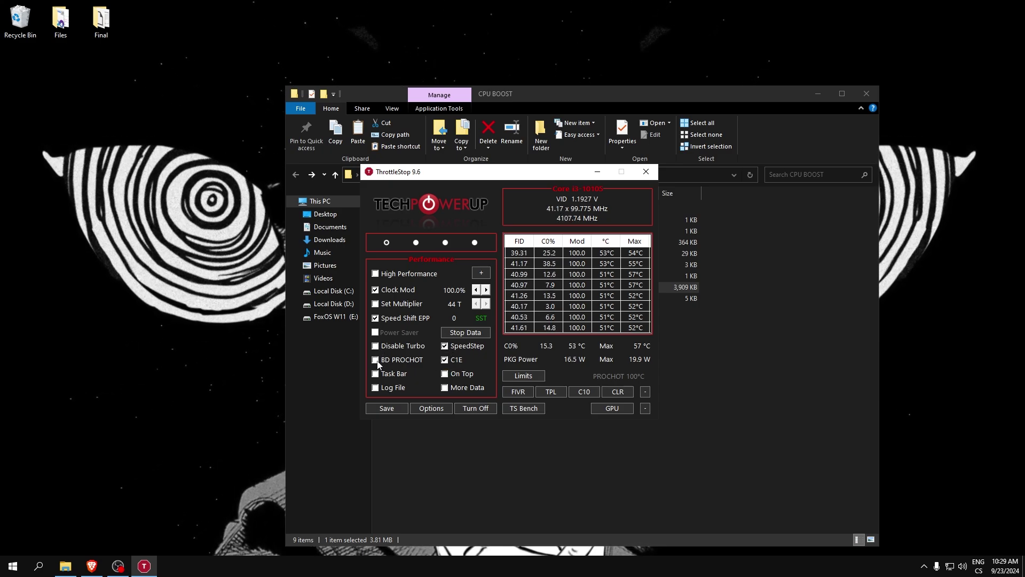
pyautogui.click(445, 360)
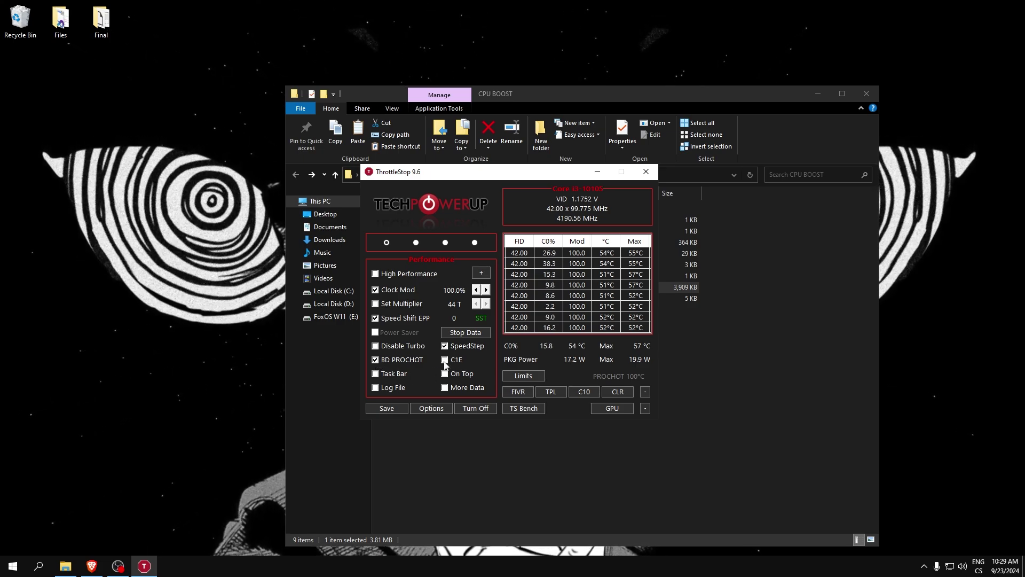
pyautogui.click(376, 360)
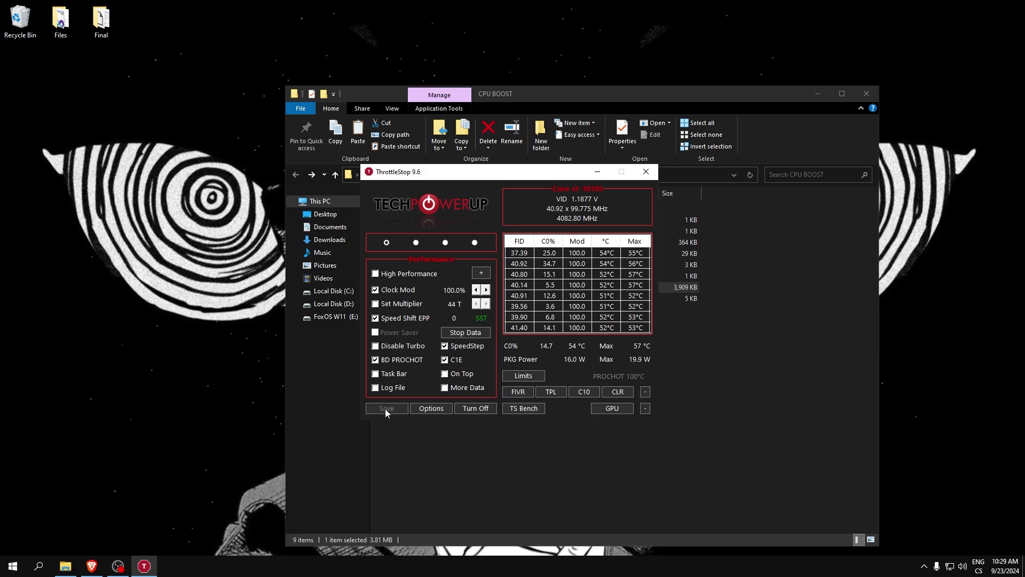
# In ThrottleStop Options, set AC Timer Res to 16 and PowerSaver C0% to 0
pyautogui.click(433, 410)
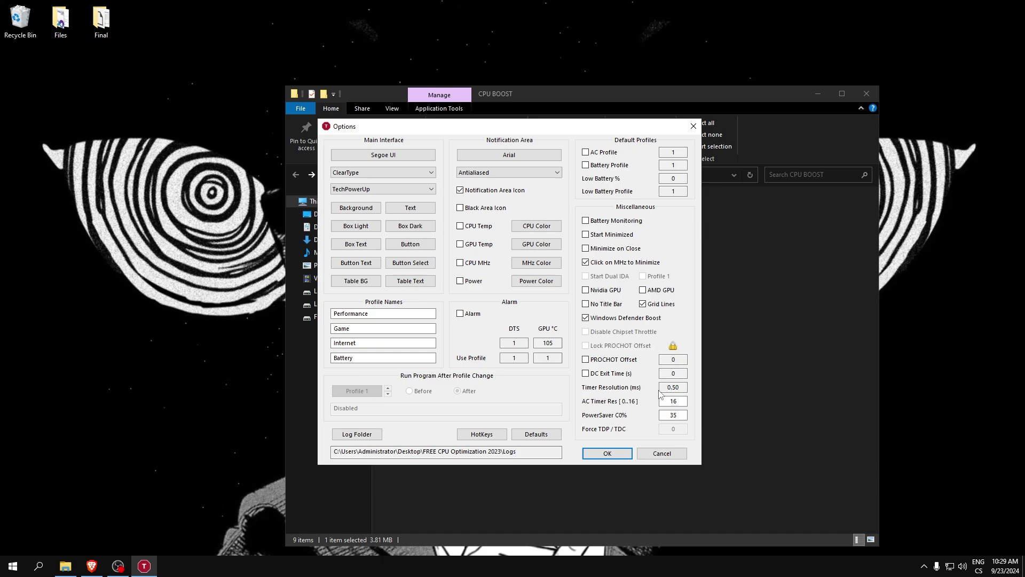
pyautogui.moveTo(678, 401); pyautogui.dragTo(655, 402)
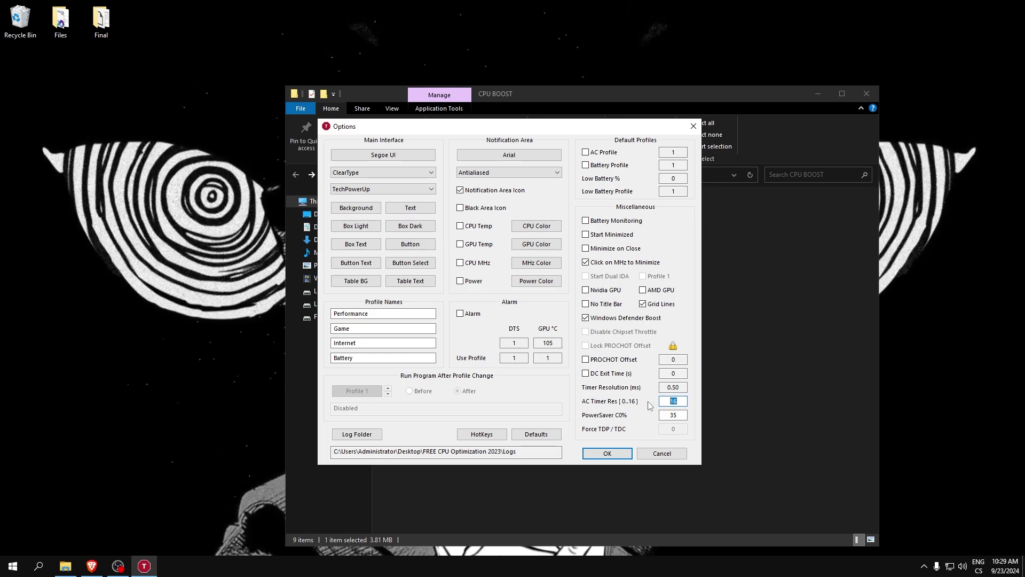
pyautogui.write('16')
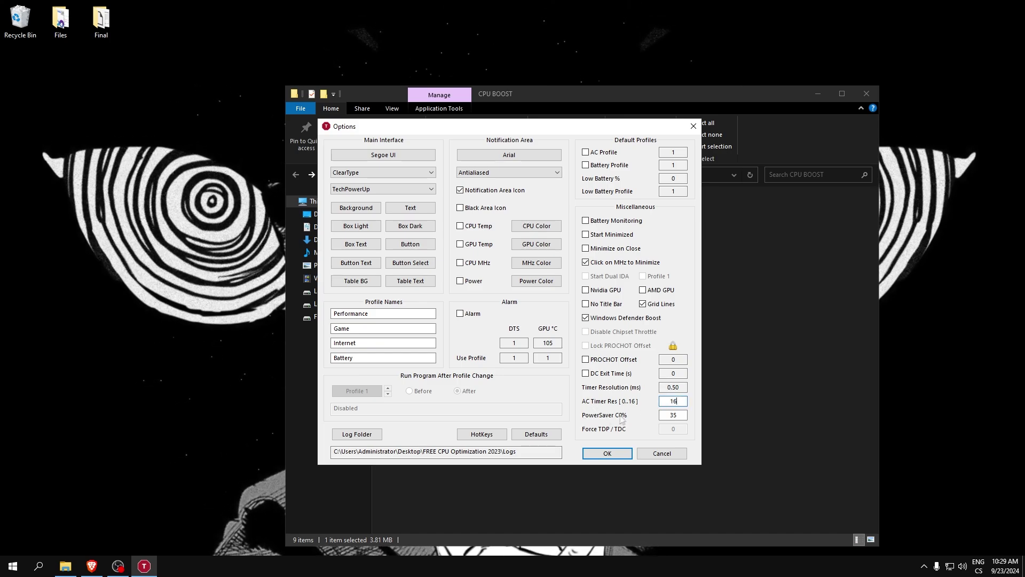
pyautogui.moveTo(680, 415); pyautogui.dragTo(648, 416)
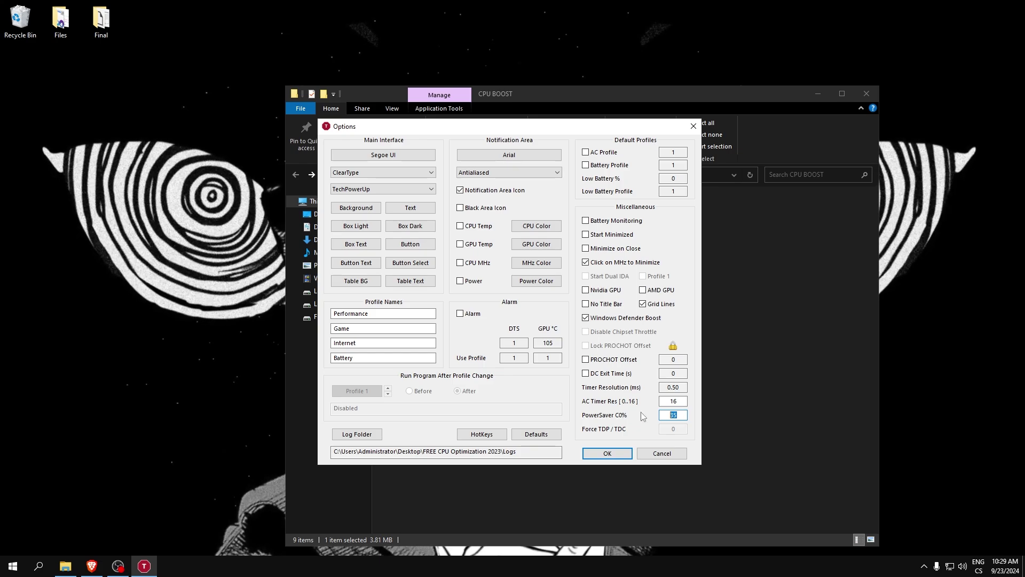
pyautogui.write('0')
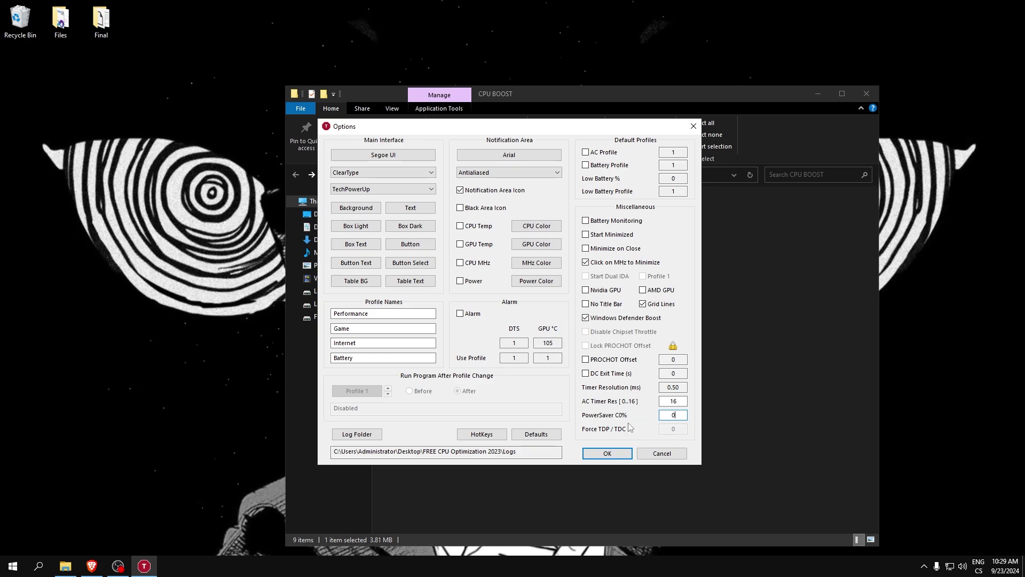
pyautogui.click(608, 453)
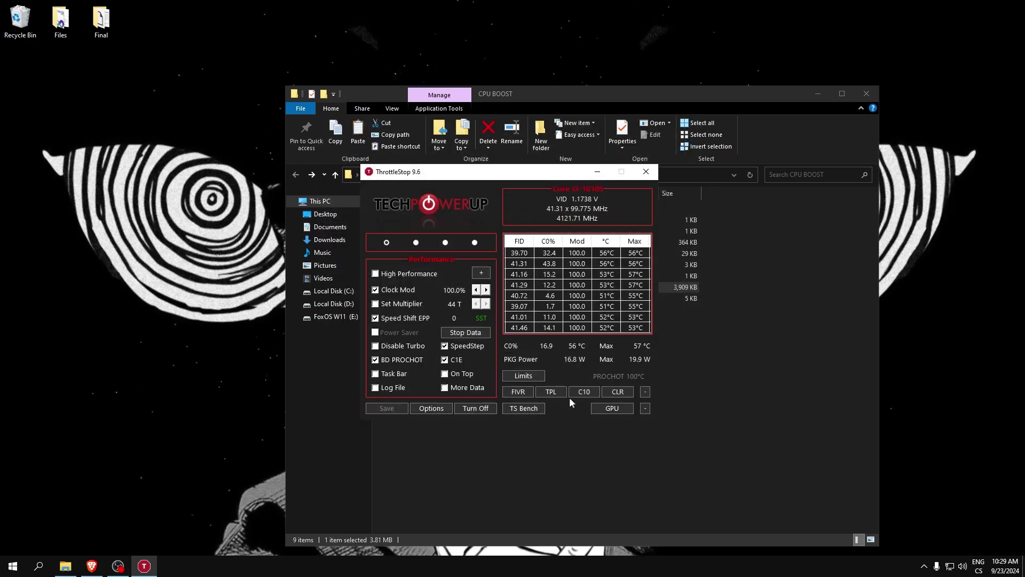
pyautogui.click(517, 391)
pyautogui.moveTo(484, 108); pyautogui.dragTo(485, 132)
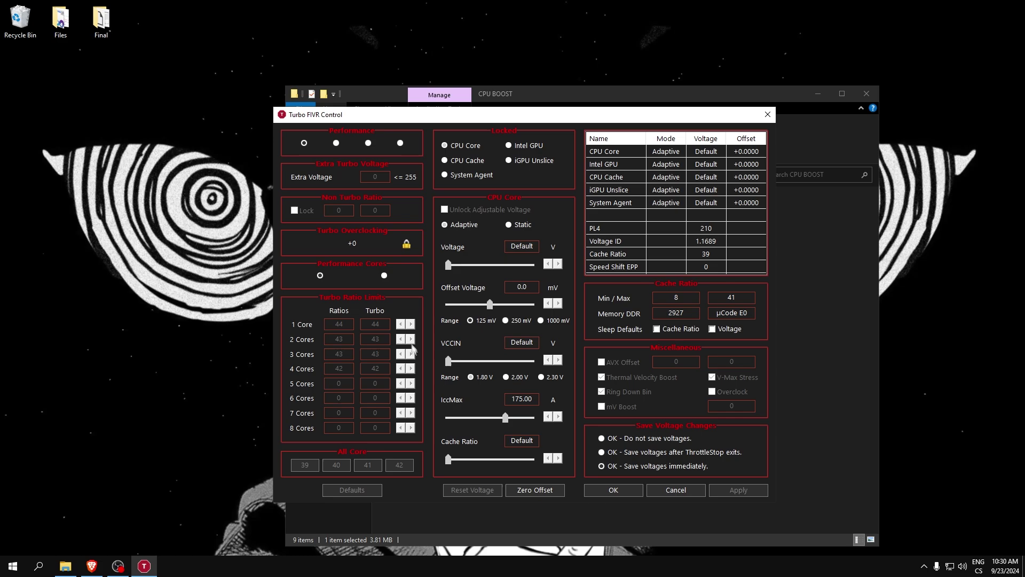
# Open Turbo Power Limits and clamp the long PL1 and short PL2 limits
pyautogui.click(620, 490)
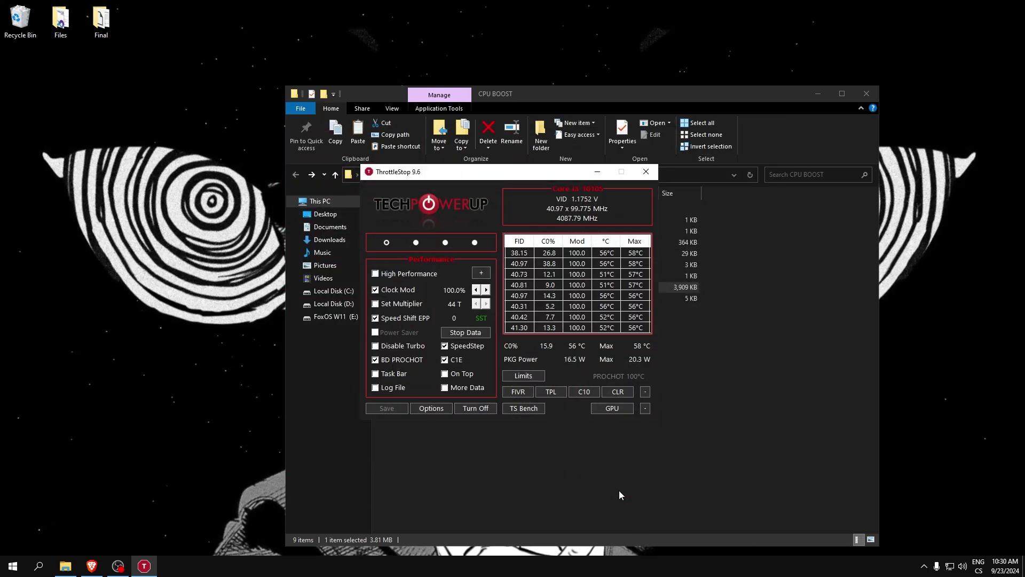
pyautogui.click(552, 395)
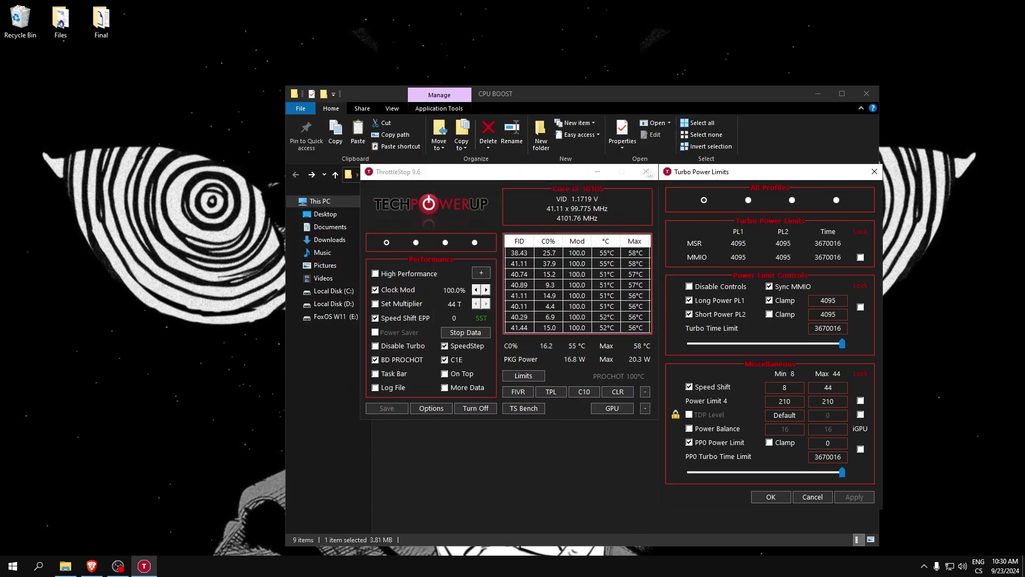
pyautogui.moveTo(724, 172); pyautogui.dragTo(478, 178)
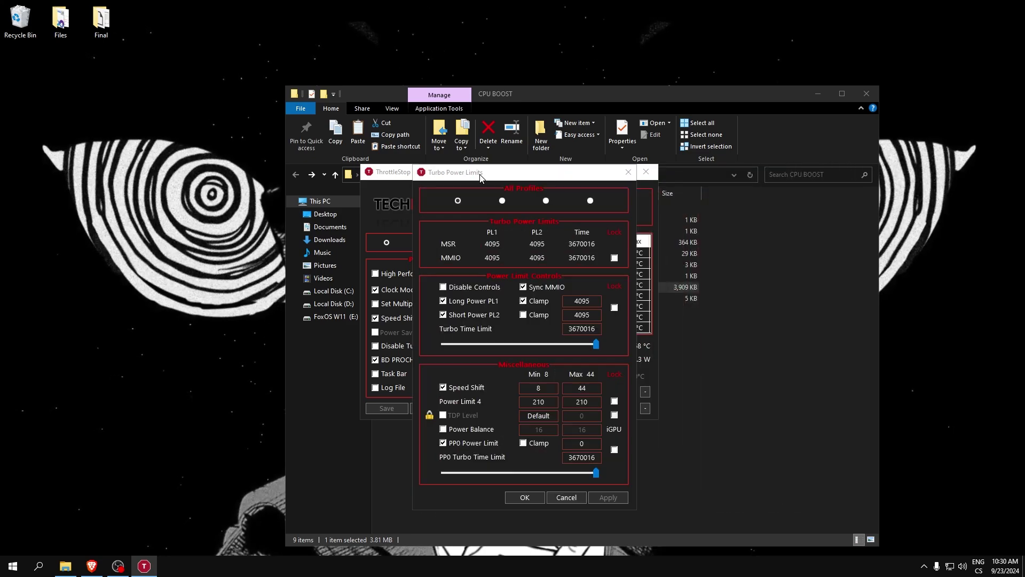
pyautogui.click(444, 288)
pyautogui.click(445, 289)
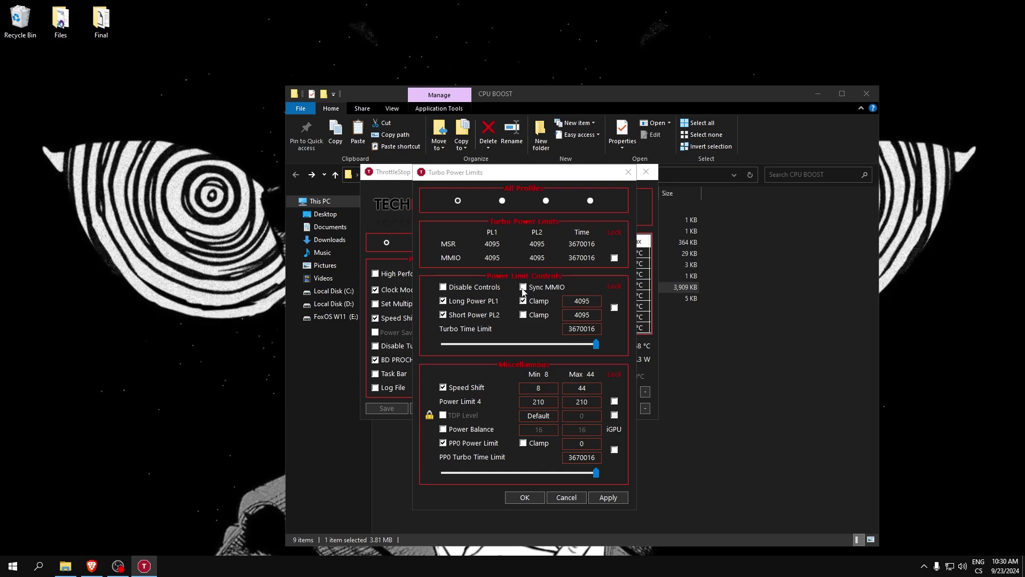
pyautogui.click(524, 314)
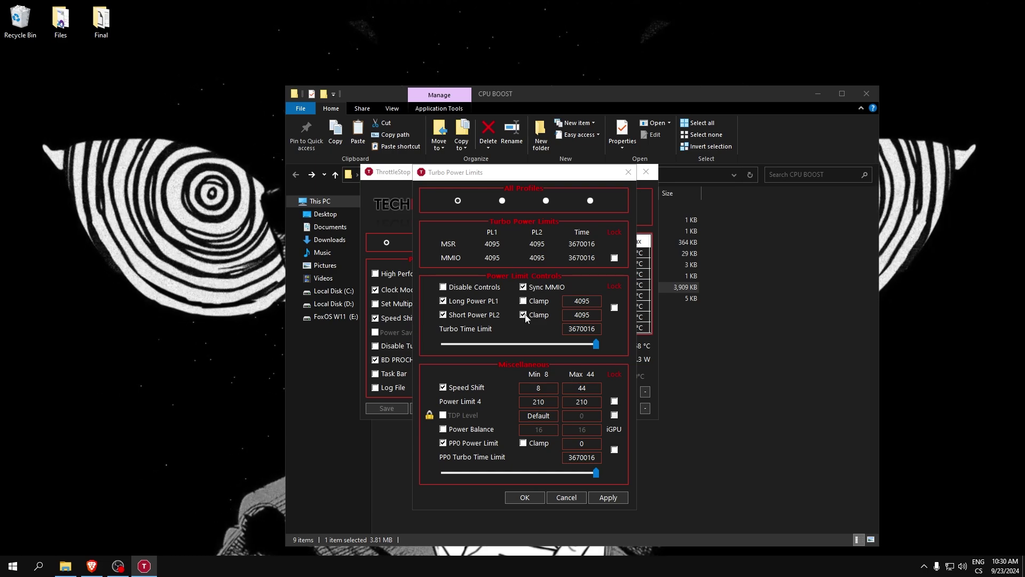
pyautogui.click(523, 300)
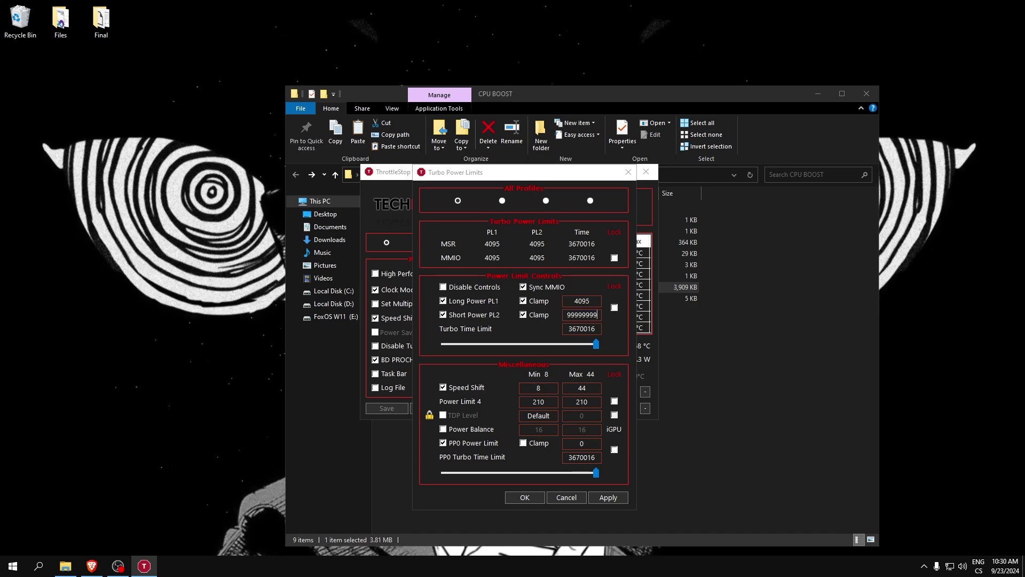
# Keep PL1 at 4095 and Turbo Time Limit at maximum, then turn off Speed Shift
pyautogui.doubleClick(596, 302)
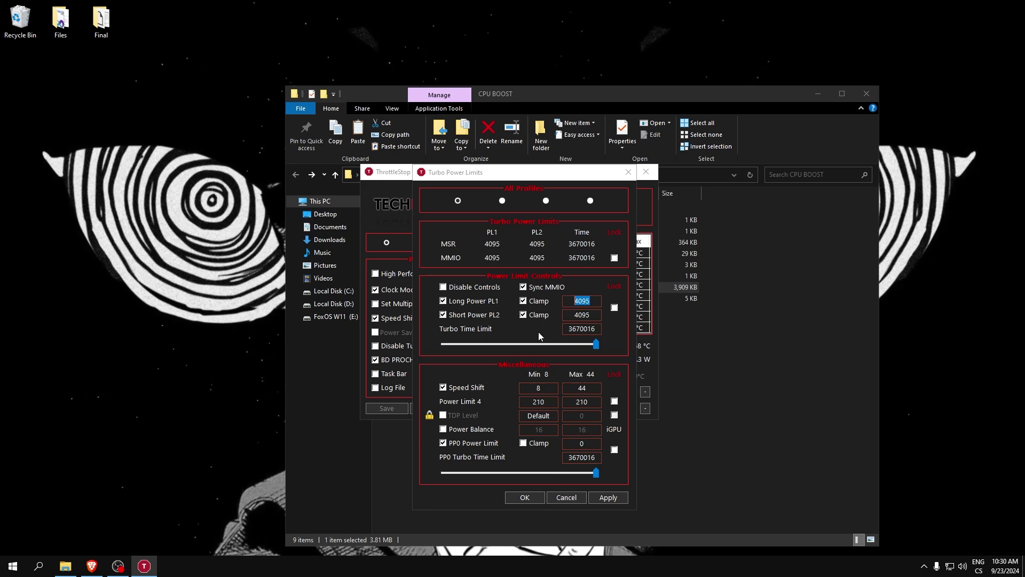
pyautogui.moveTo(596, 345)
pyautogui.mouseDown()
pyautogui.moveTo(568, 346)
pyautogui.moveTo(604, 351)
pyautogui.mouseUp()
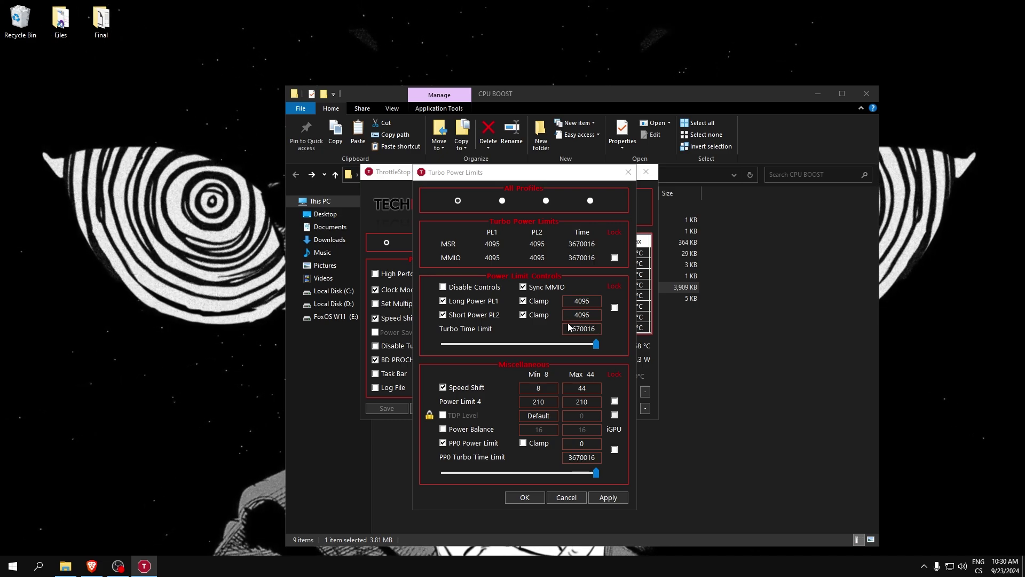
pyautogui.click(445, 389)
pyautogui.click(587, 366)
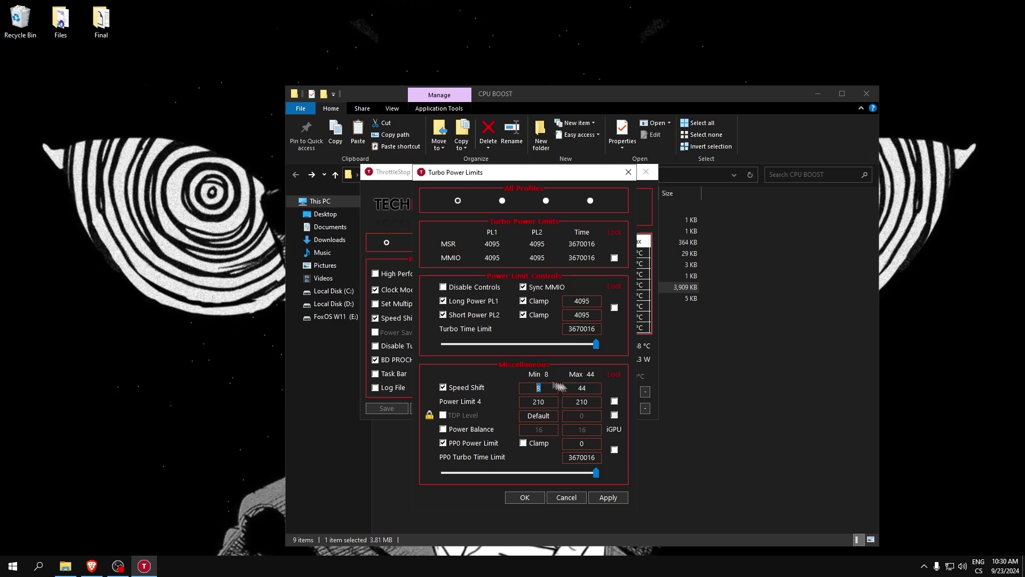
# Open Task Manager's live CPU usage and clock-speed graph beside ThrottleStop
pyautogui.rightClick(609, 566)
pyautogui.click(630, 521)
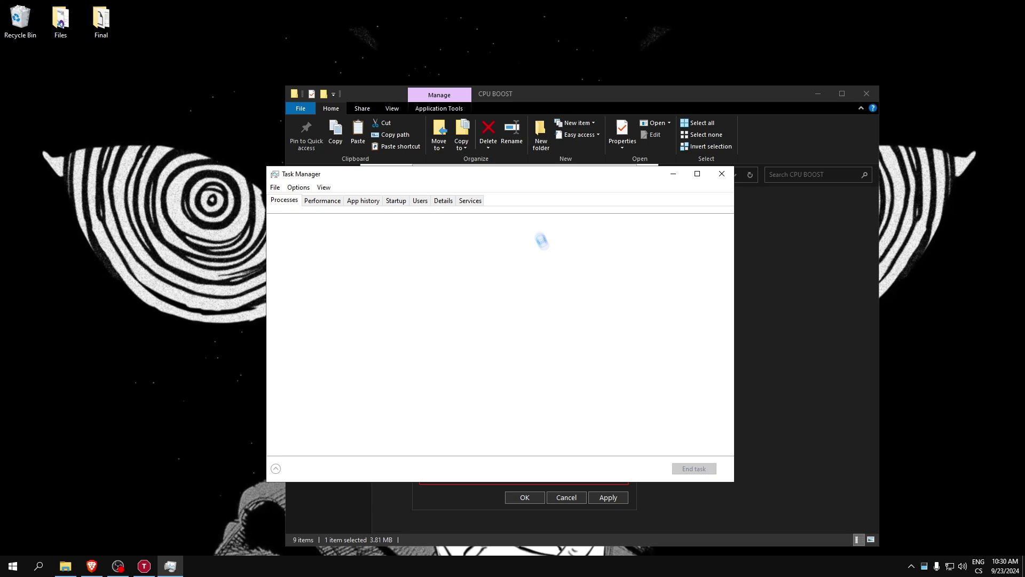
pyautogui.click(352, 199)
pyautogui.moveTo(390, 178); pyautogui.dragTo(764, 192)
pyautogui.click(705, 235)
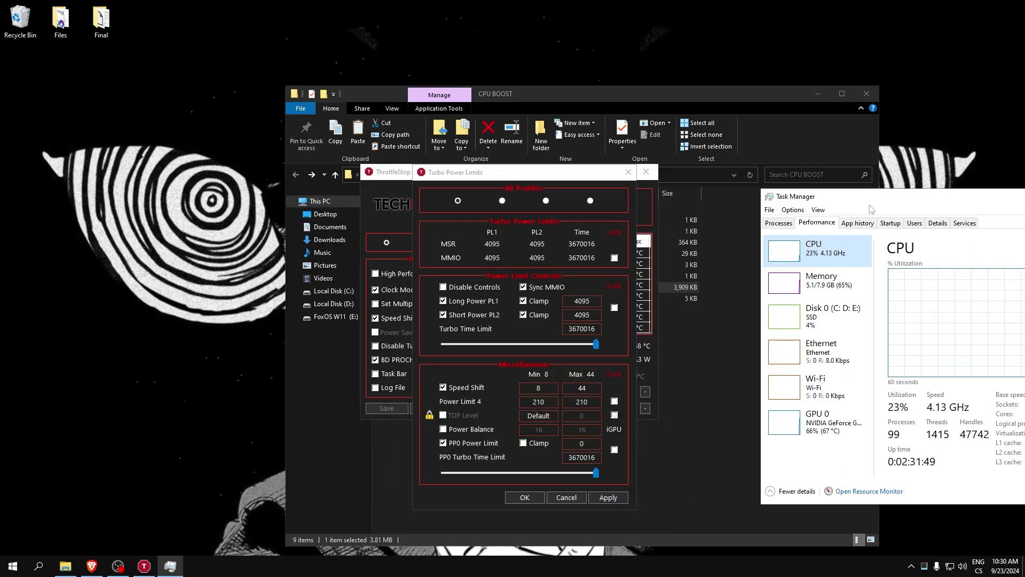
pyautogui.click(500, 382)
# Set the Speed Shift minimum to 40 and apply it
pyautogui.write('30')
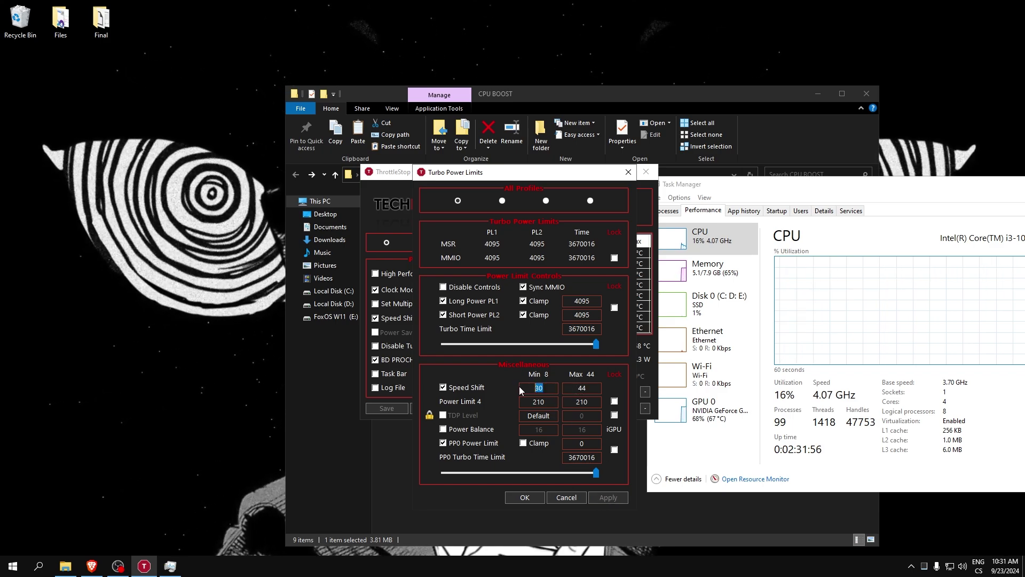
pyautogui.write('8')
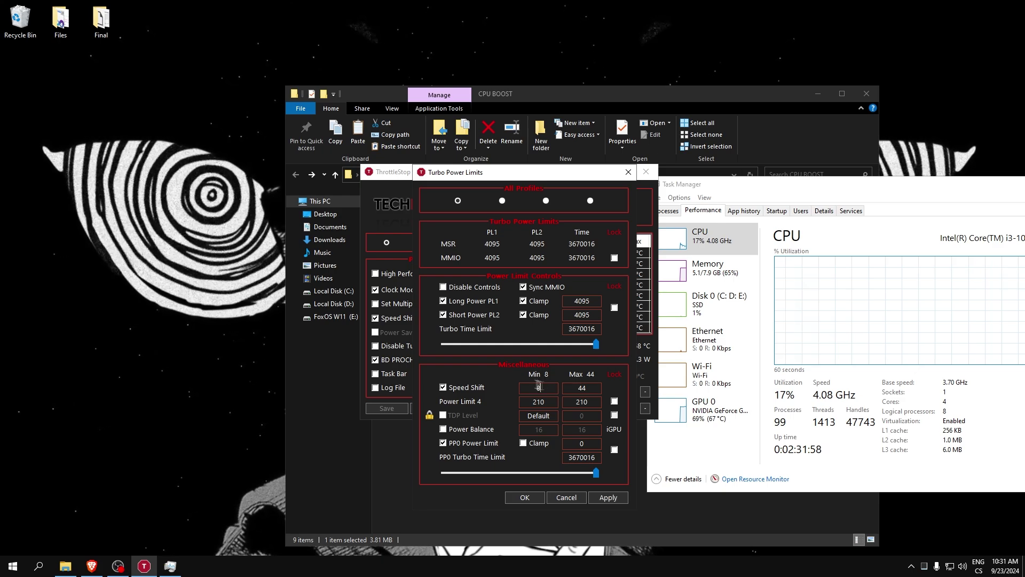
pyautogui.doubleClick(538, 385)
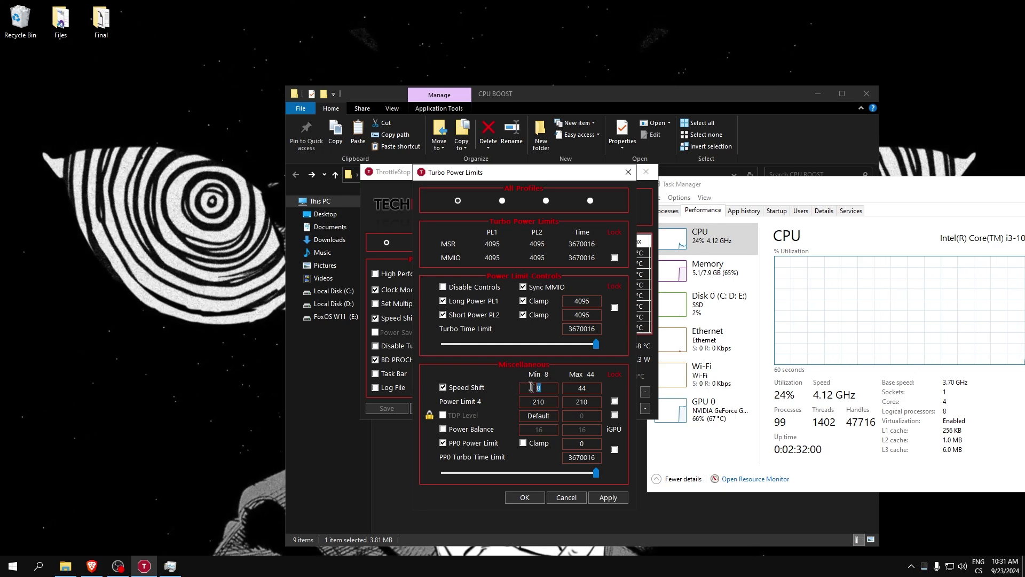
pyautogui.write('40')
pyautogui.click(608, 497)
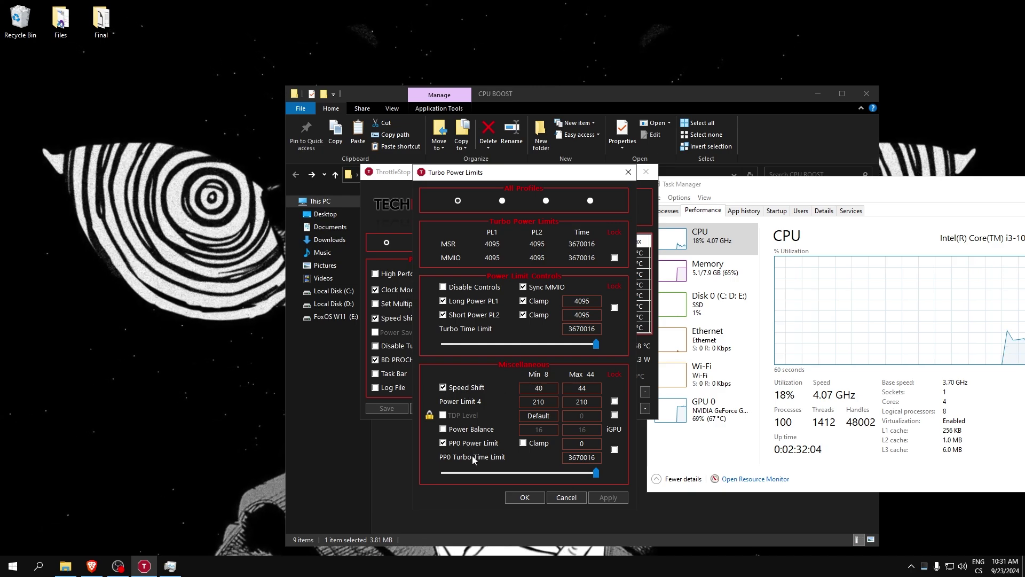
# Re-enable the PP0 power limit, confirm Turbo Power Limits, and move Task Manager left
pyautogui.click(446, 447)
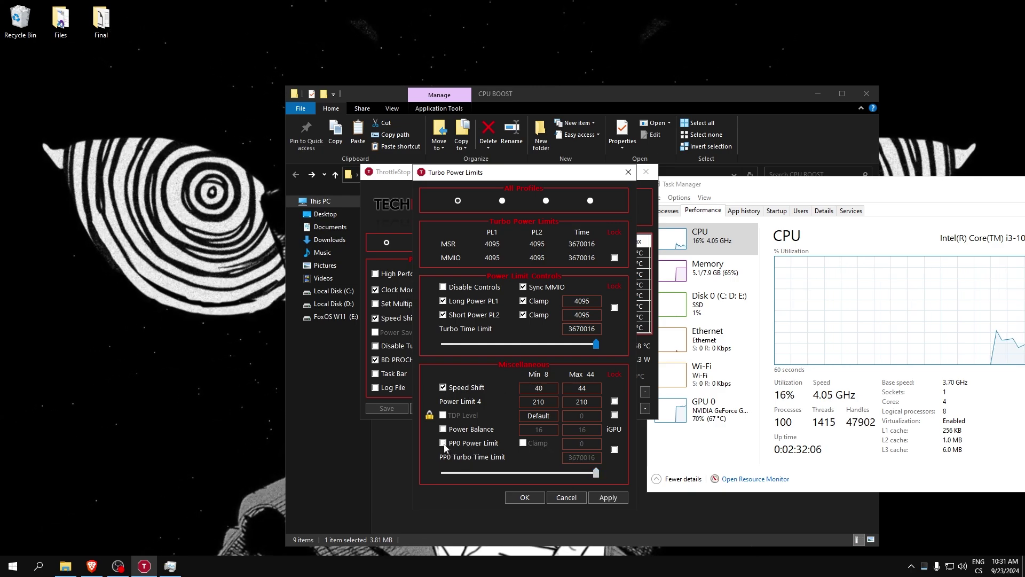
pyautogui.click(444, 443)
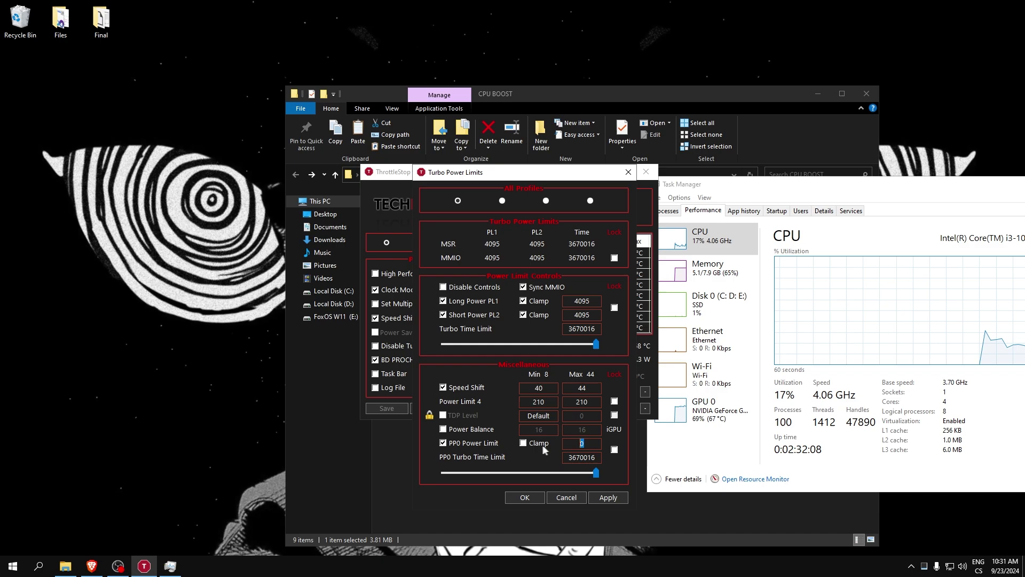
pyautogui.click(592, 474)
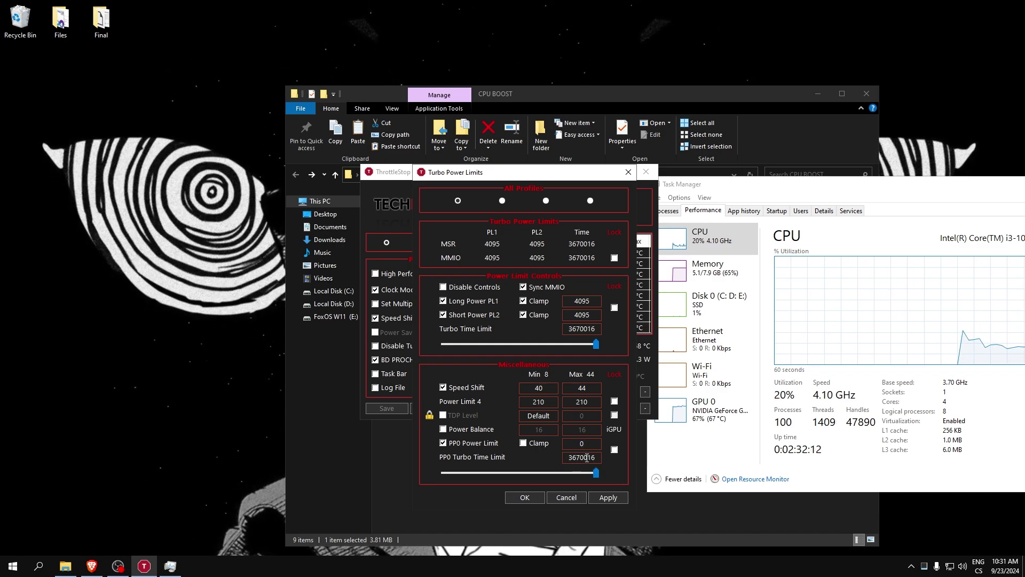
pyautogui.click(607, 497)
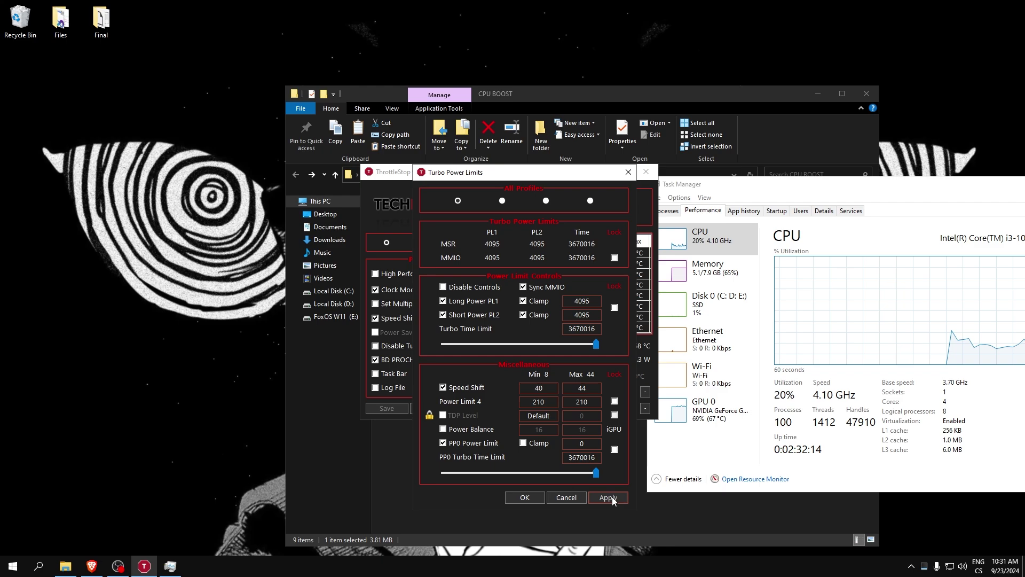
pyautogui.click(525, 497)
pyautogui.moveTo(843, 187); pyautogui.dragTo(505, 199)
# Close Task Manager and open the fully expanded C States window over ThrottleStop
pyautogui.click(763, 198)
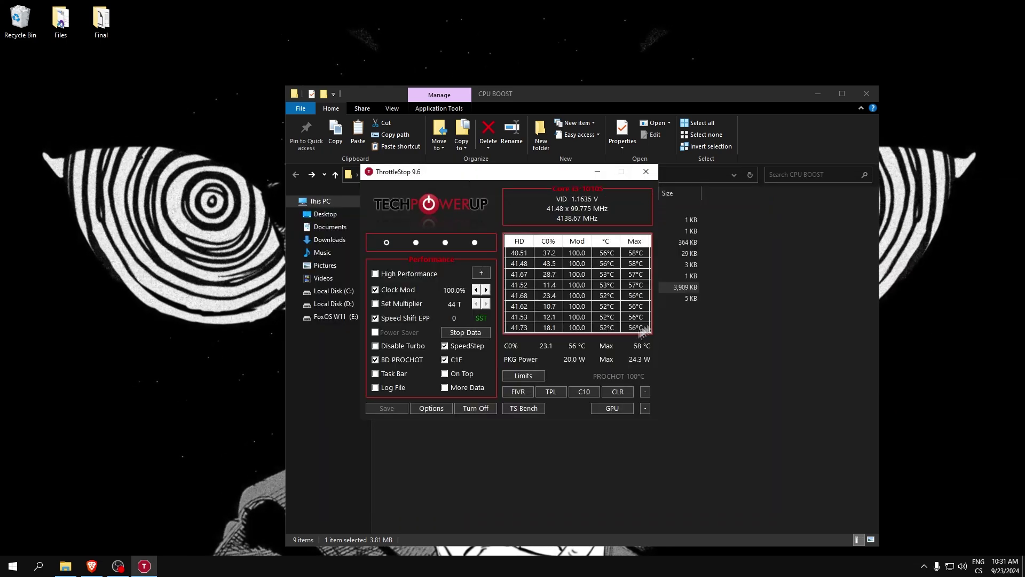
pyautogui.click(583, 393)
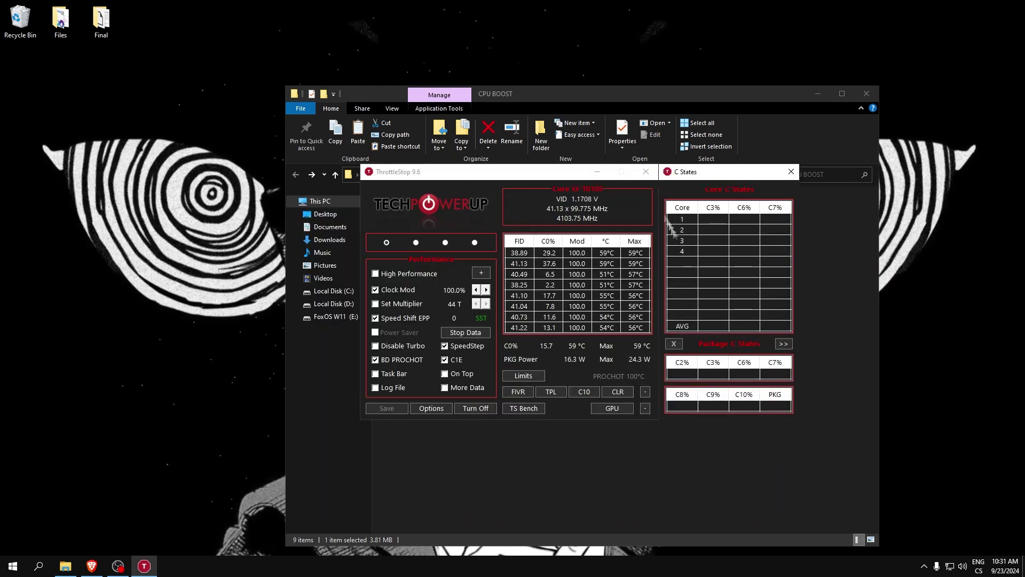
pyautogui.click(783, 344)
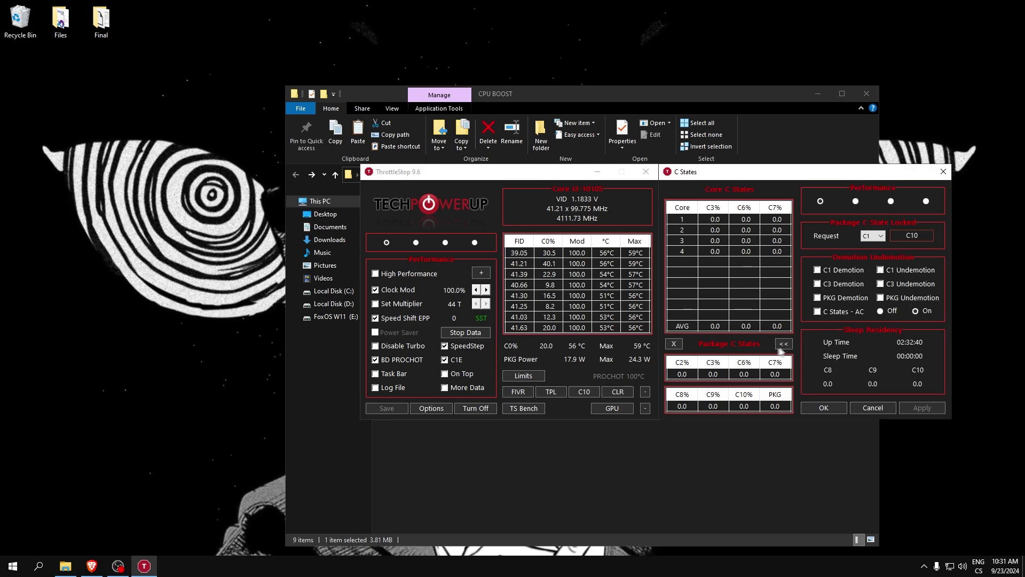
pyautogui.moveTo(826, 187); pyautogui.dragTo(512, 233)
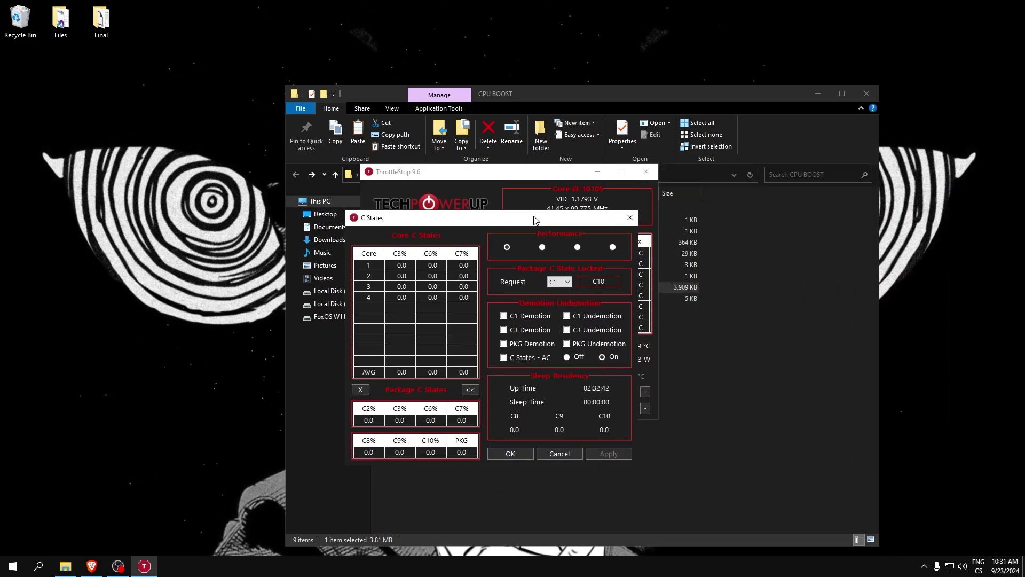
# Keep the package C-state request at C1, set C States - AC to Off, and confirm
pyautogui.click(560, 282)
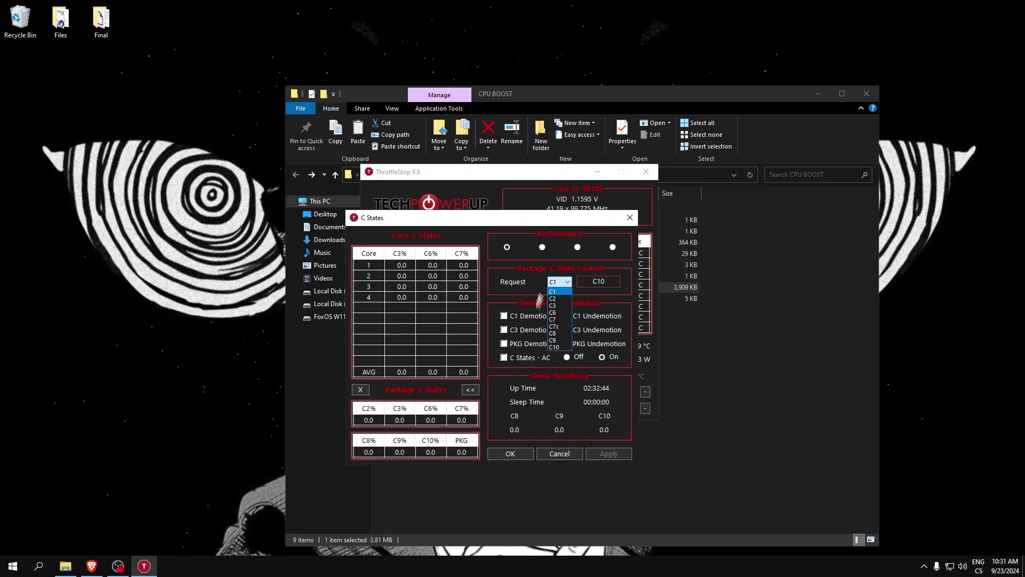
pyautogui.click(560, 291)
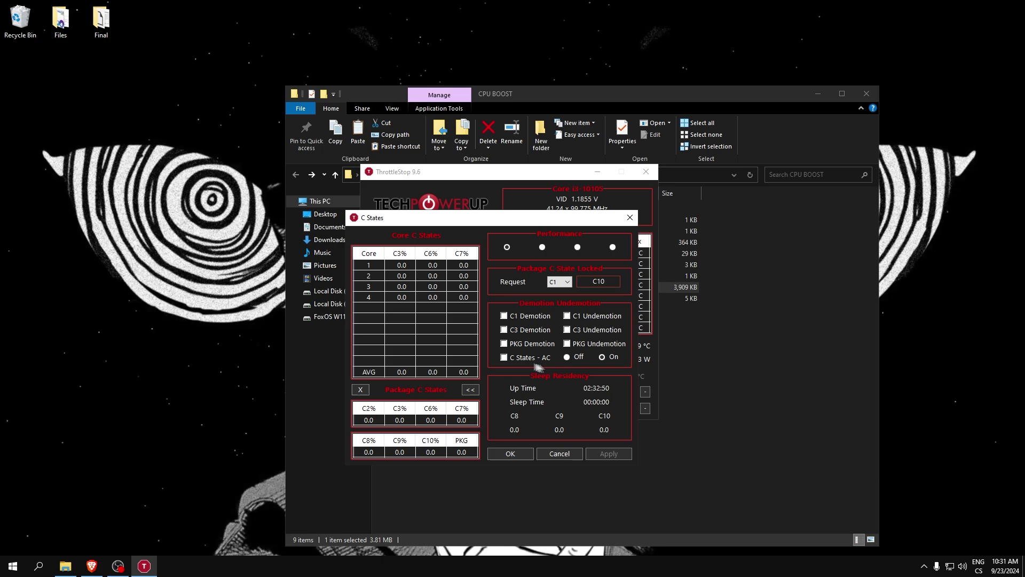
pyautogui.click(567, 356)
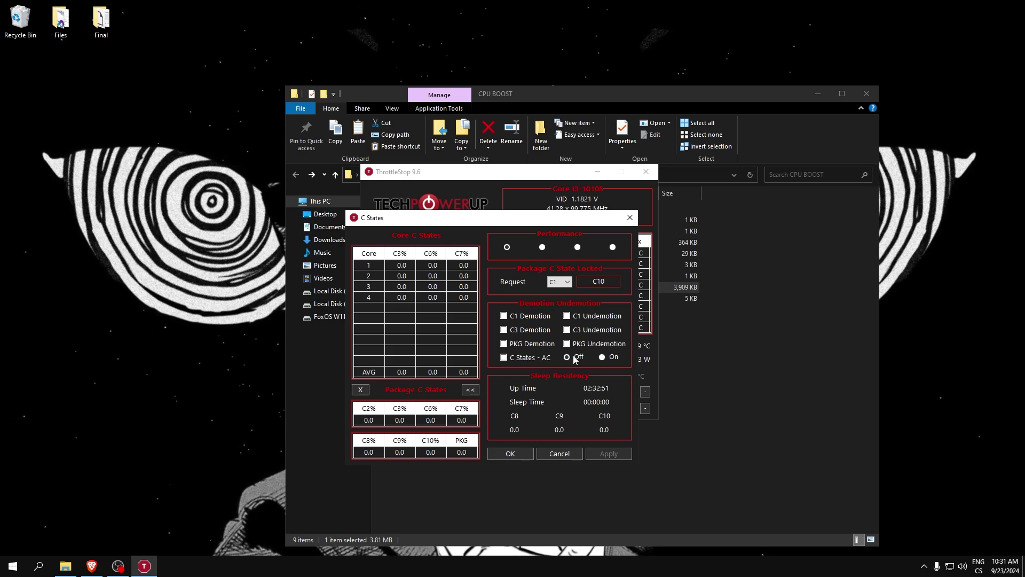
pyautogui.click(512, 453)
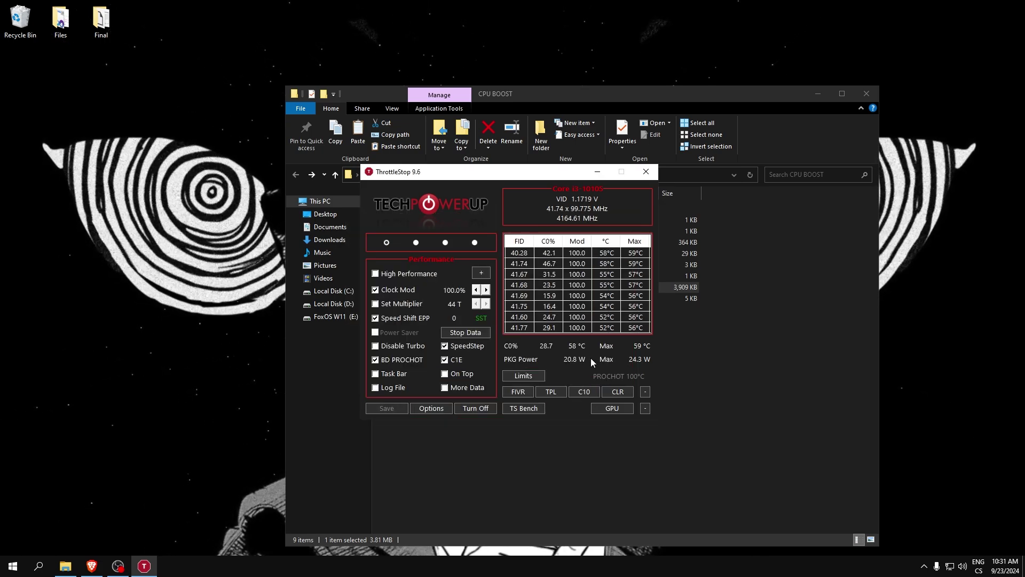
# Restart ThrottleStop's CPU tweaks, minimize it to the tray, and close the CPU BOOST folder
pyautogui.moveTo(479, 178); pyautogui.dragTo(503, 203)
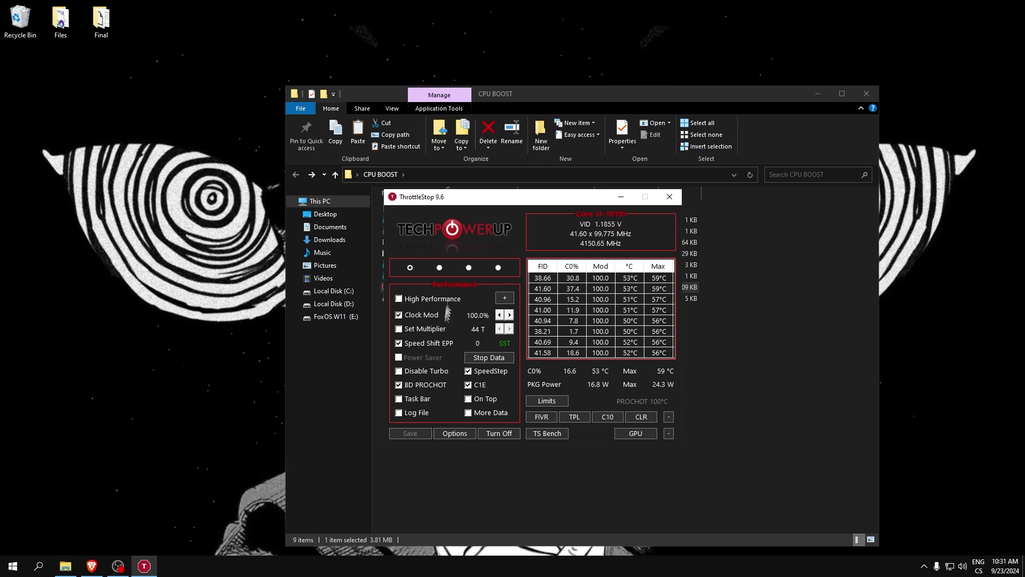
pyautogui.click(496, 435)
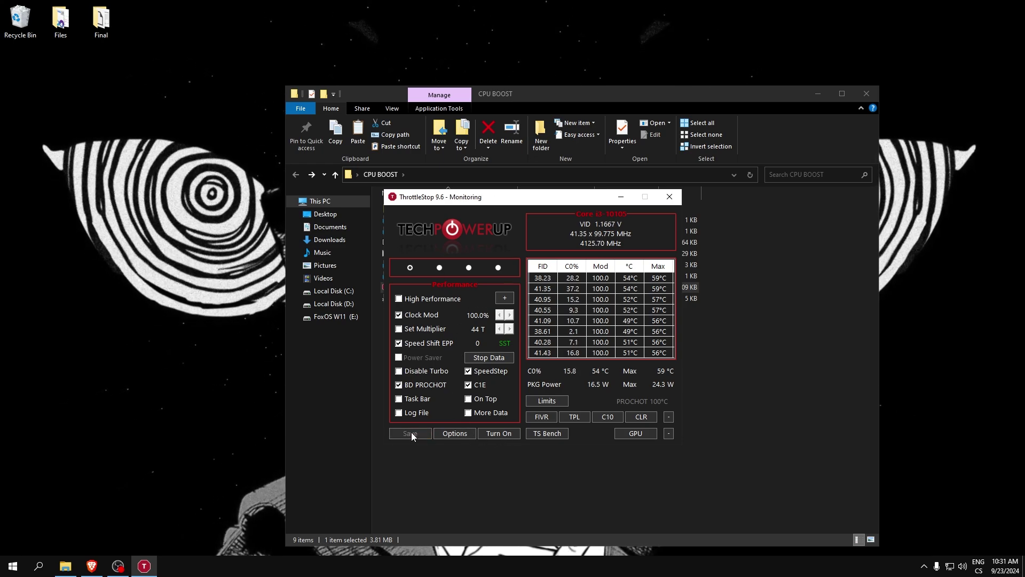
pyautogui.click(499, 433)
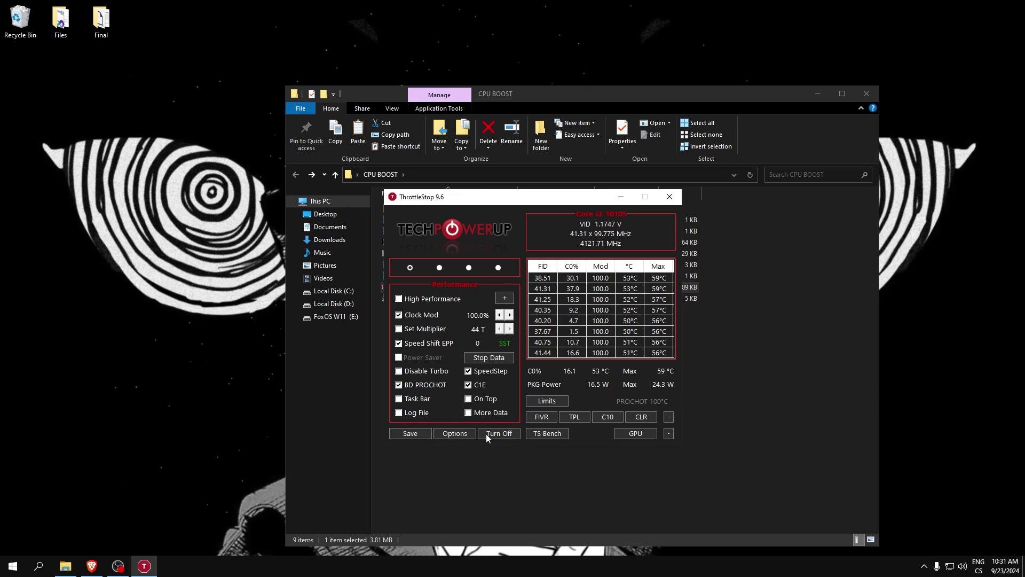
pyautogui.click(621, 197)
pyautogui.click(870, 97)
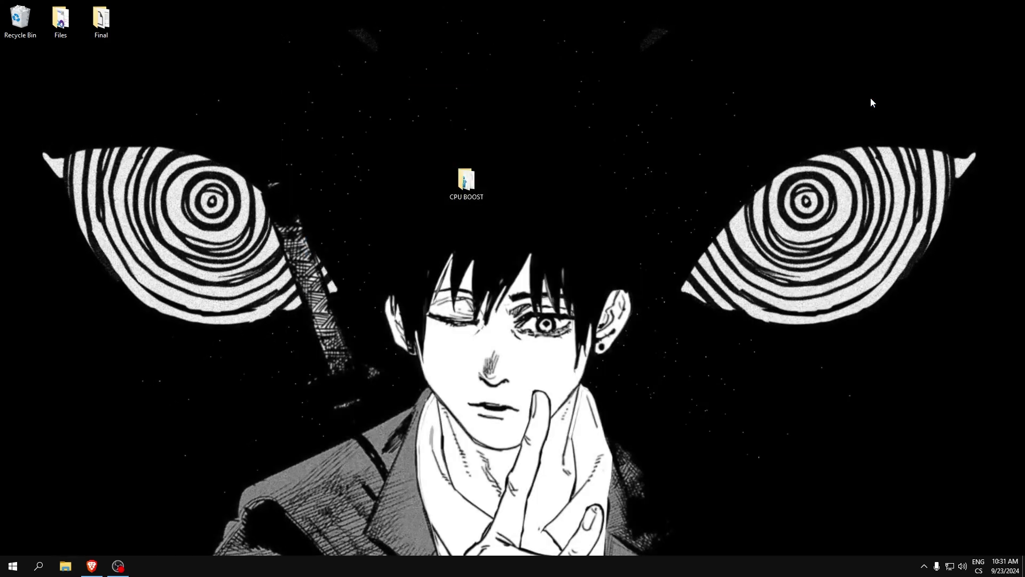